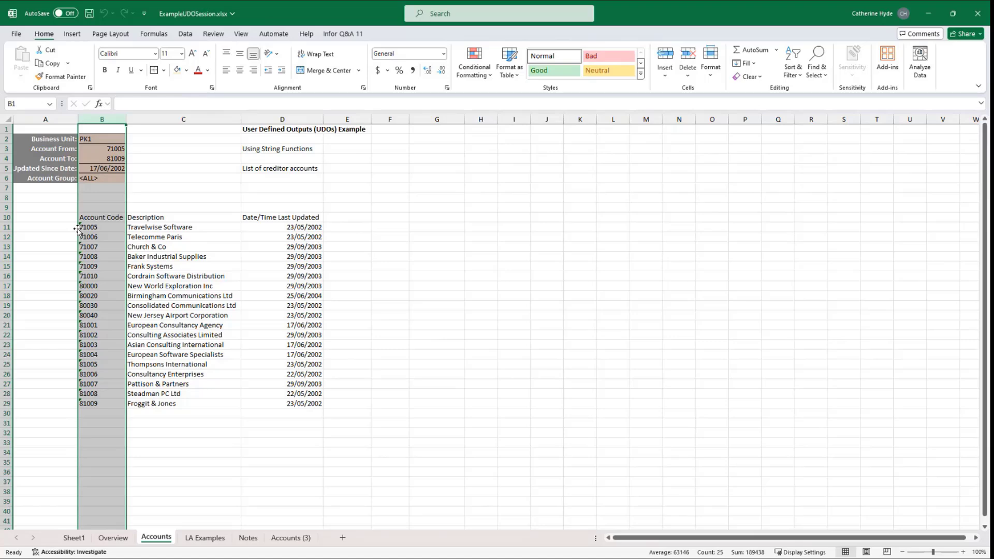
Step: Open the detail report definition at the Account Code header in B10 and add a second Account Code output
click(99, 218)
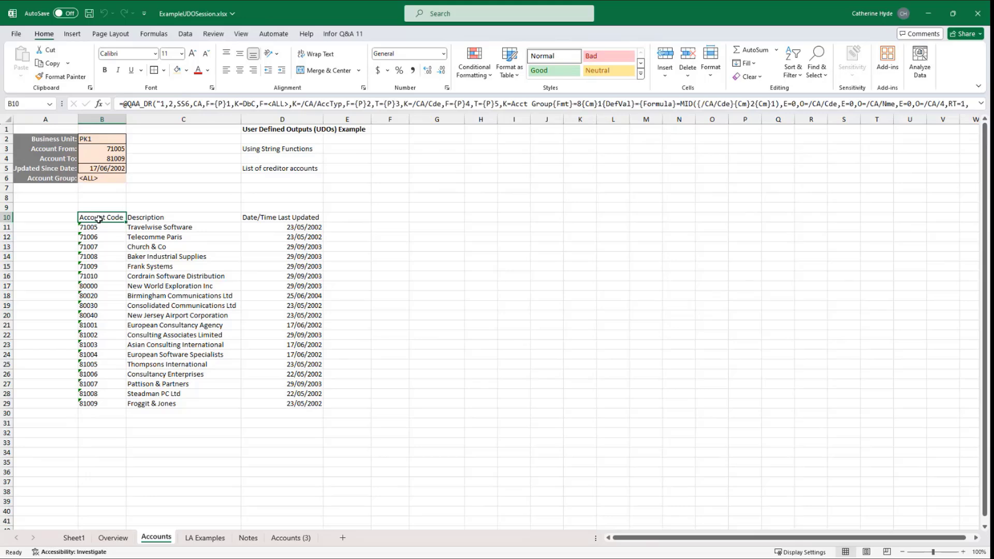
key(ctrl+c)
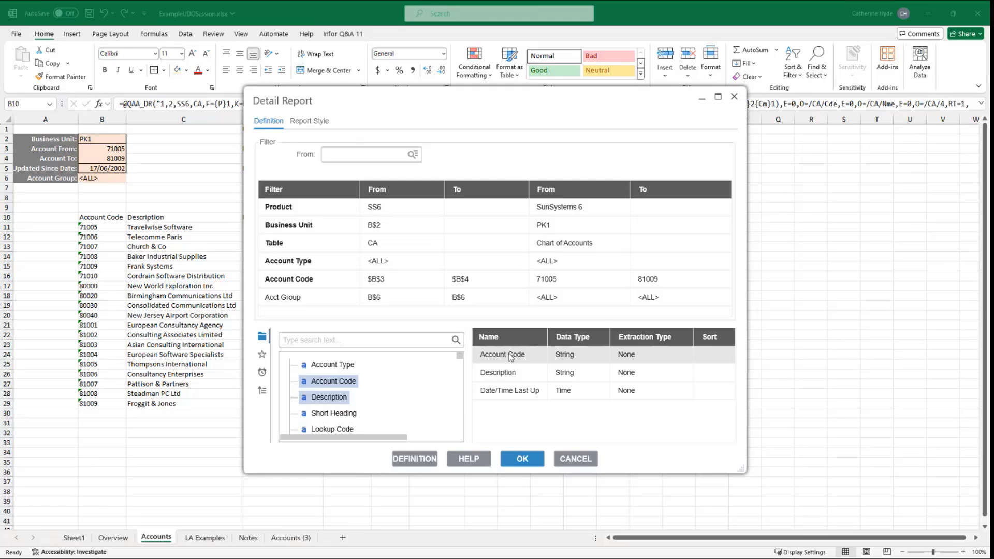
double_click(328, 383)
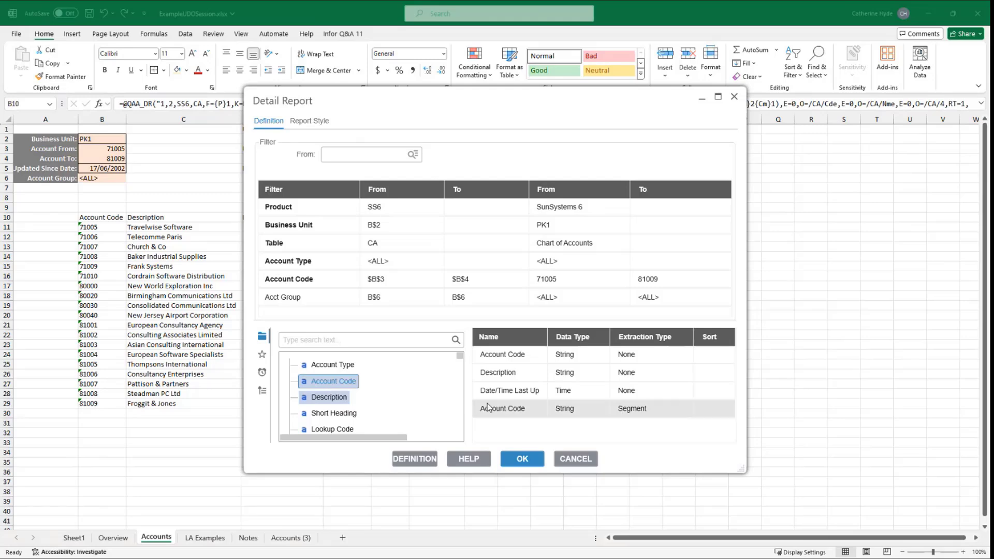
Step: Set the added Account Code output's segment extraction to offset 2 and length 1, and run the report
right_click(642, 412)
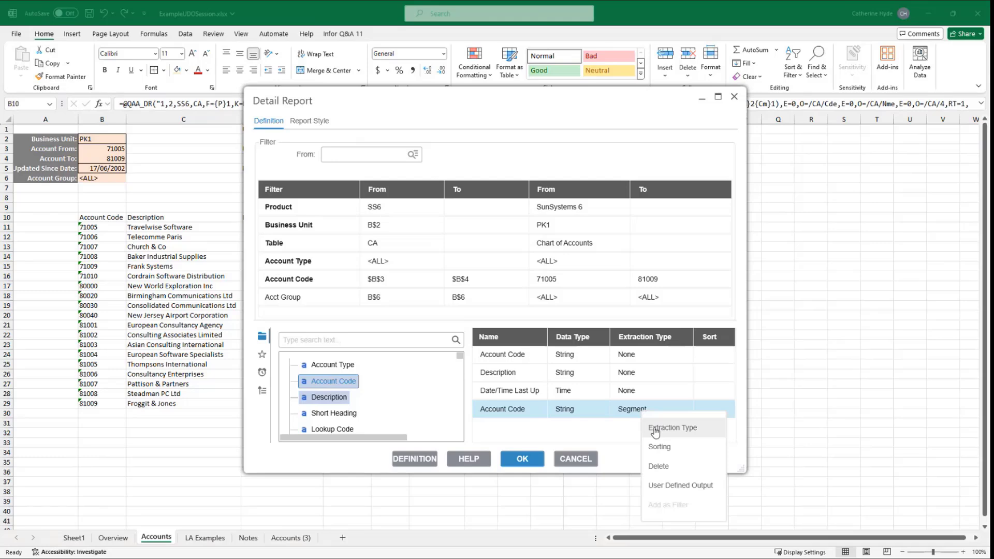
click(656, 428)
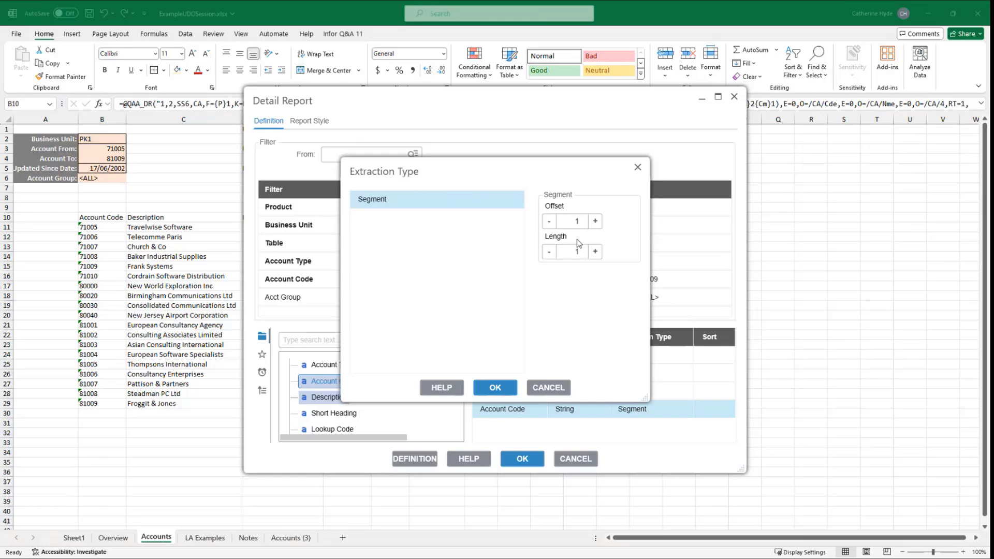
click(594, 222)
click(498, 389)
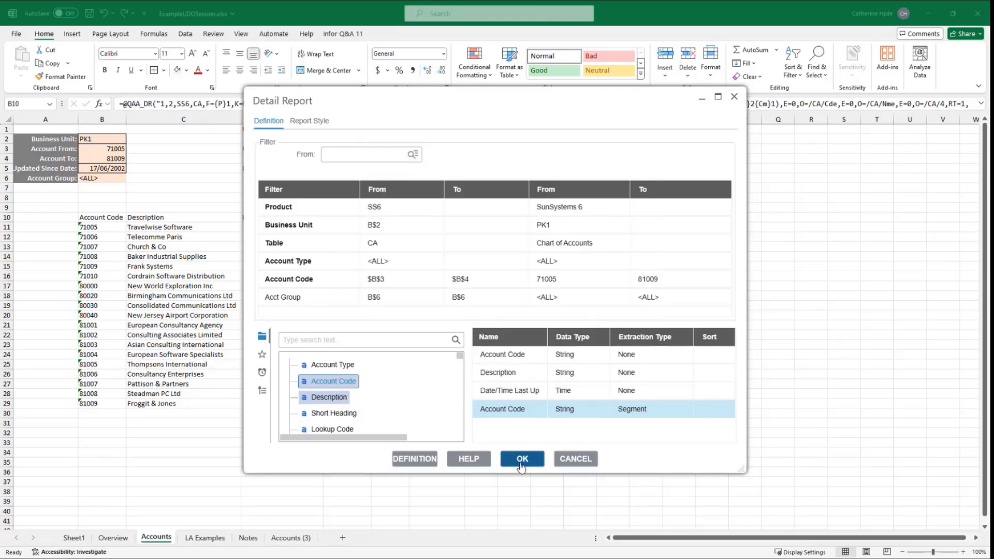
click(521, 459)
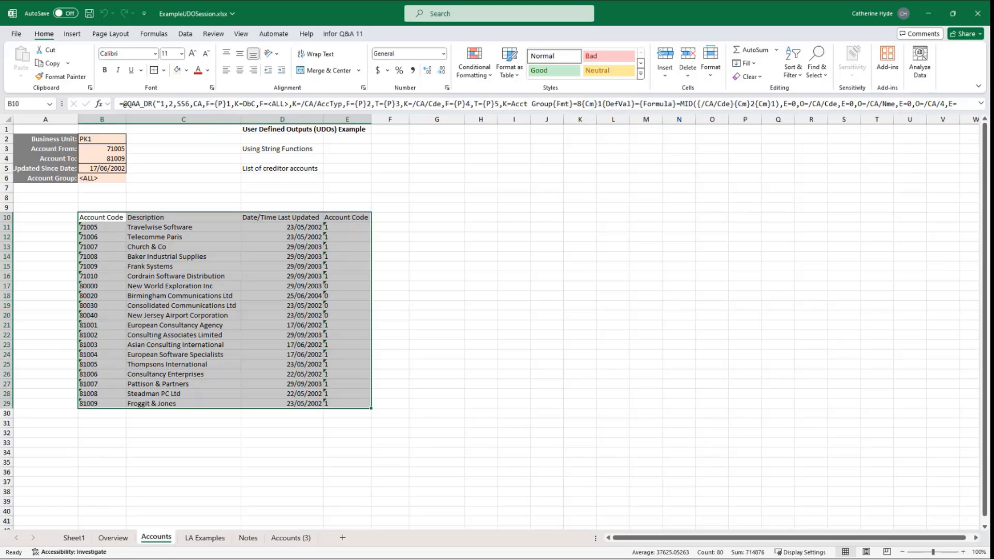
click(352, 226)
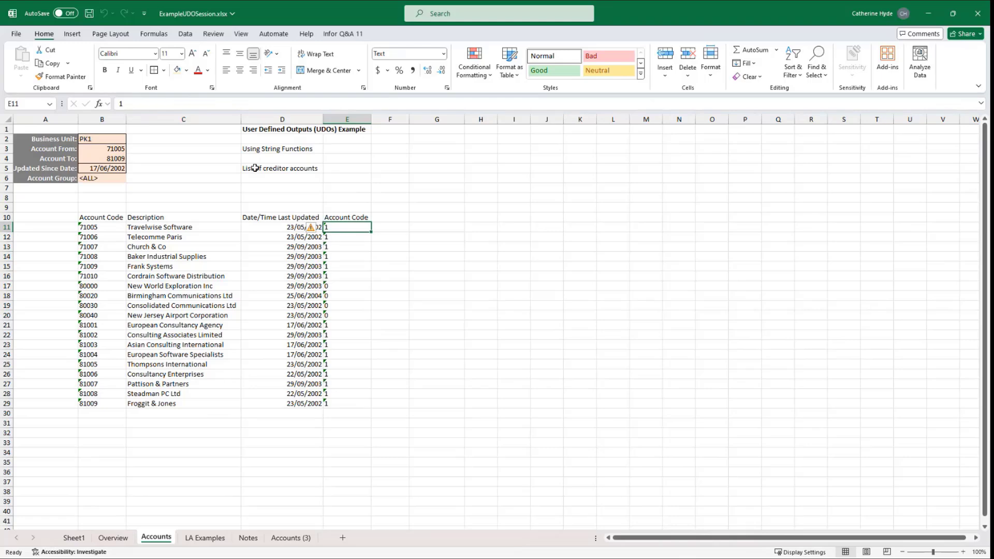
Step: Reopen the detail report definition from B10 and start a user defined output named Acct Group
click(100, 216)
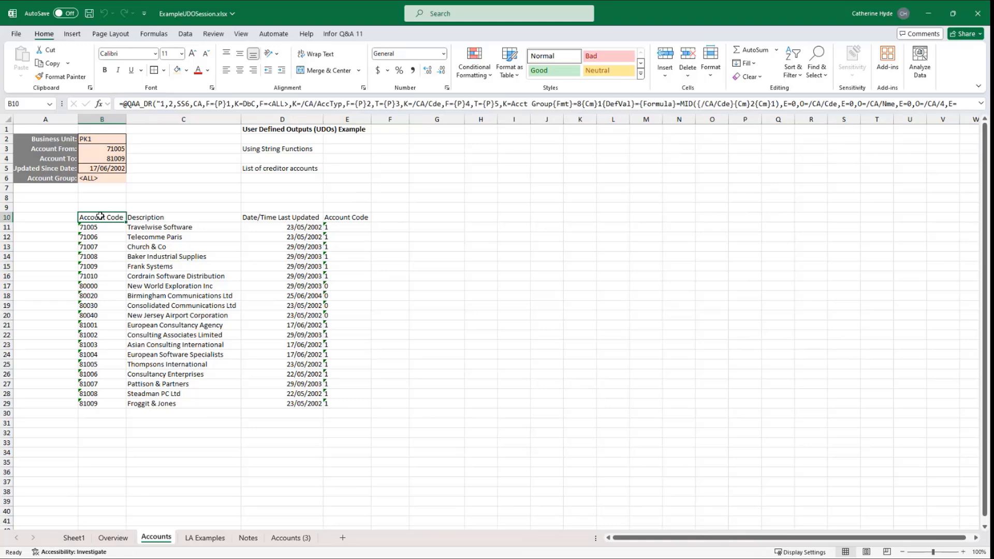
double_click(100, 217)
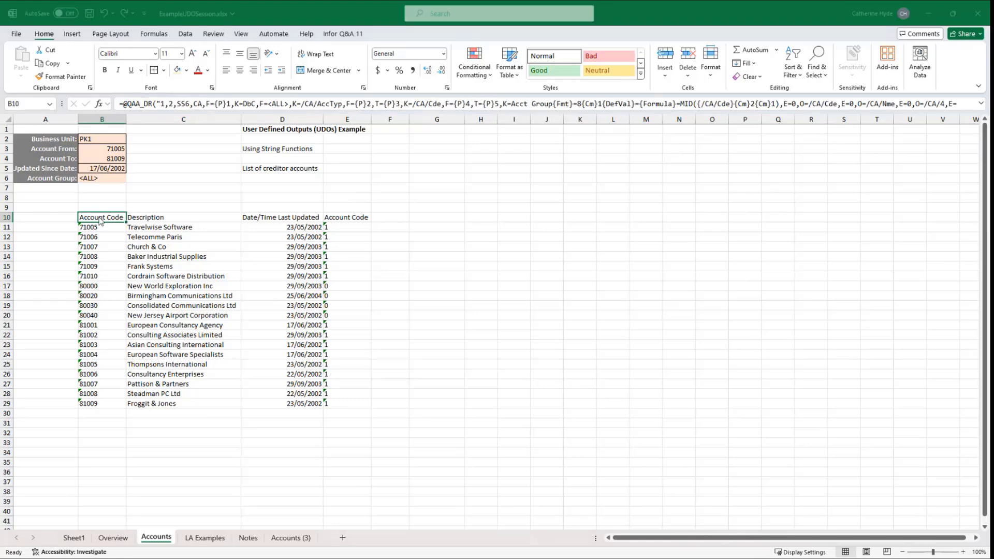
key(ctrl+c)
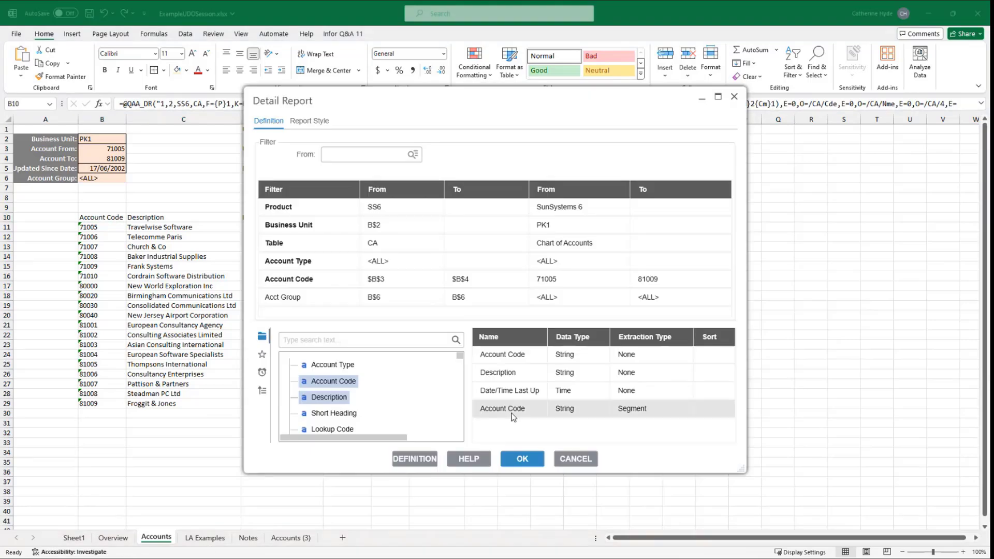
right_click(498, 436)
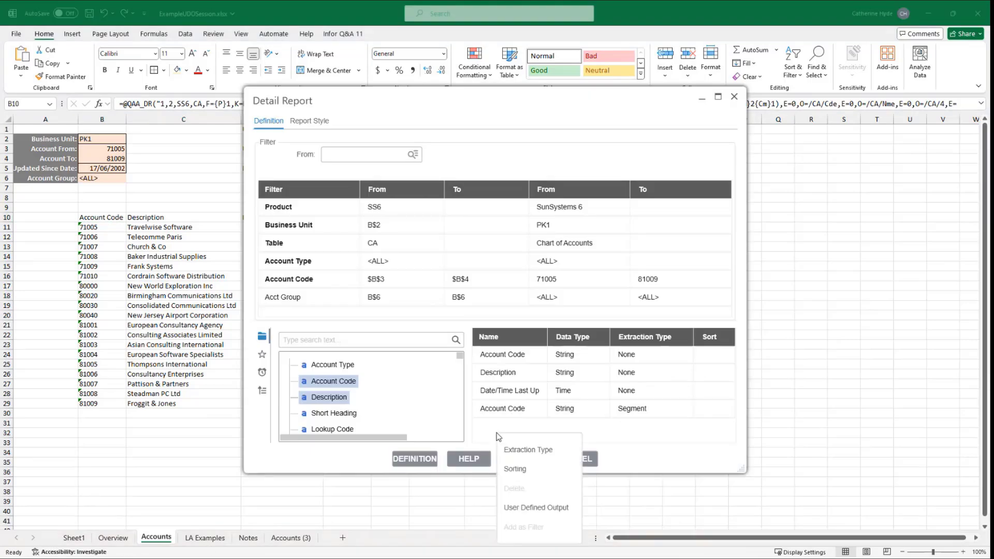
click(535, 507)
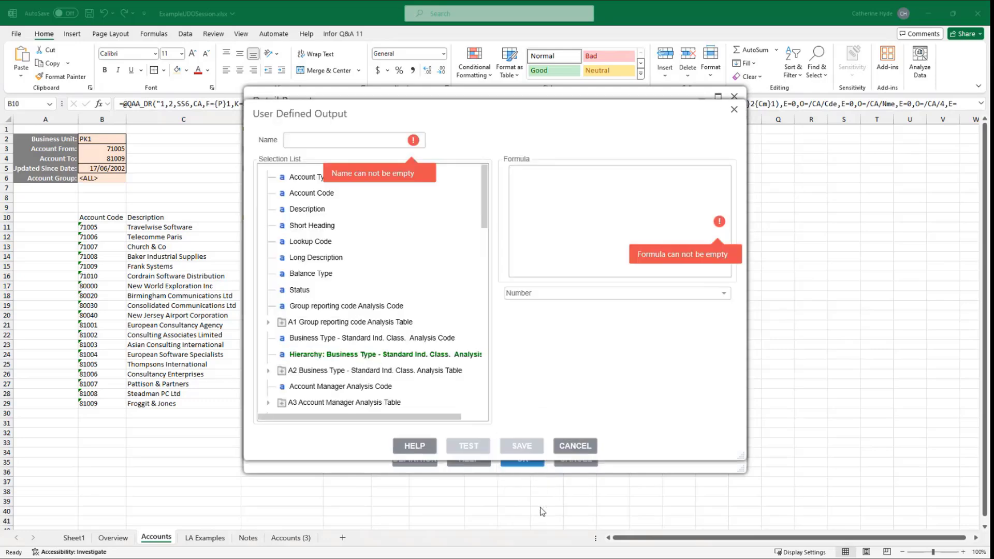
click(301, 142)
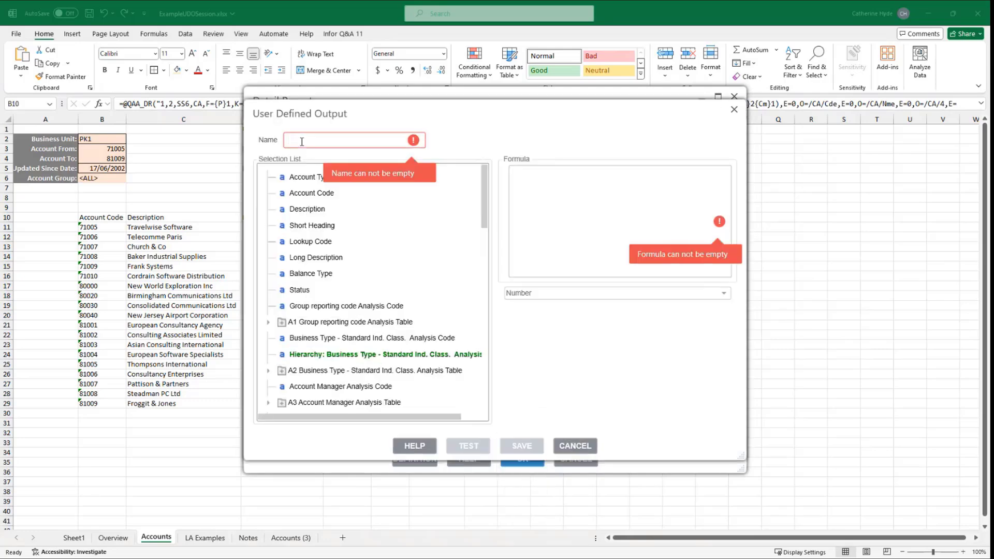
text(Acct Group)
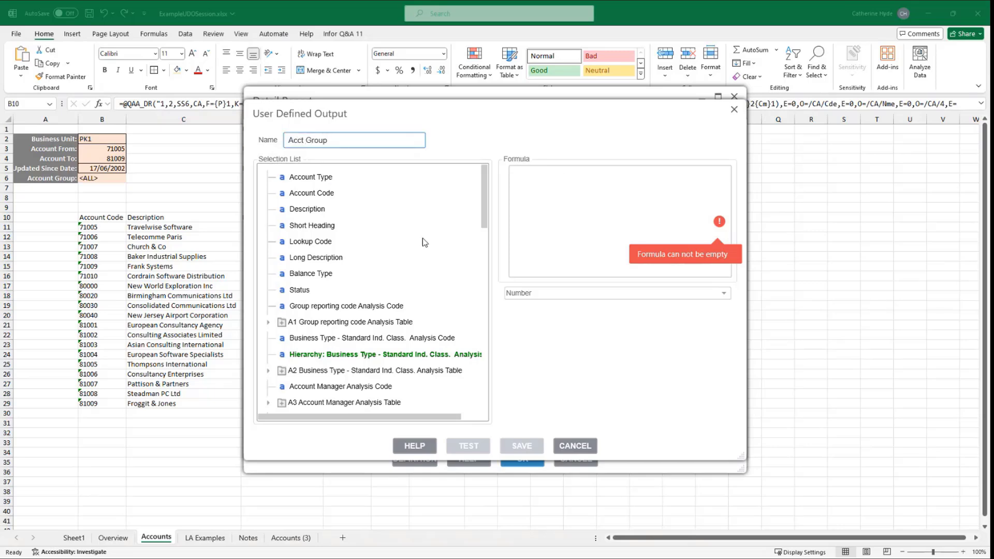
Step: Give Acct Group the formula MID({CA\Account Code},2,1), save the output and run the report
click(528, 179)
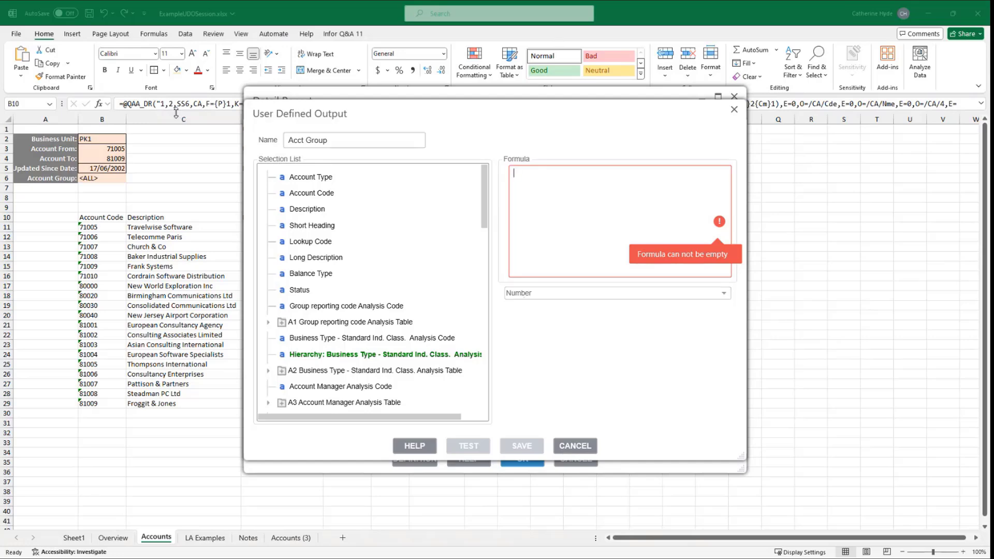
double_click(302, 199)
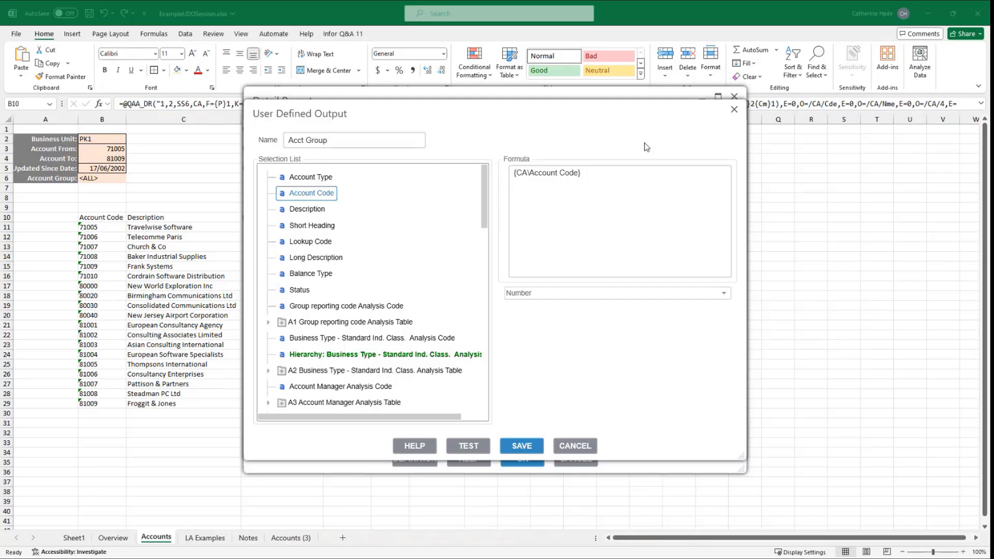
click(516, 177)
text(MI)
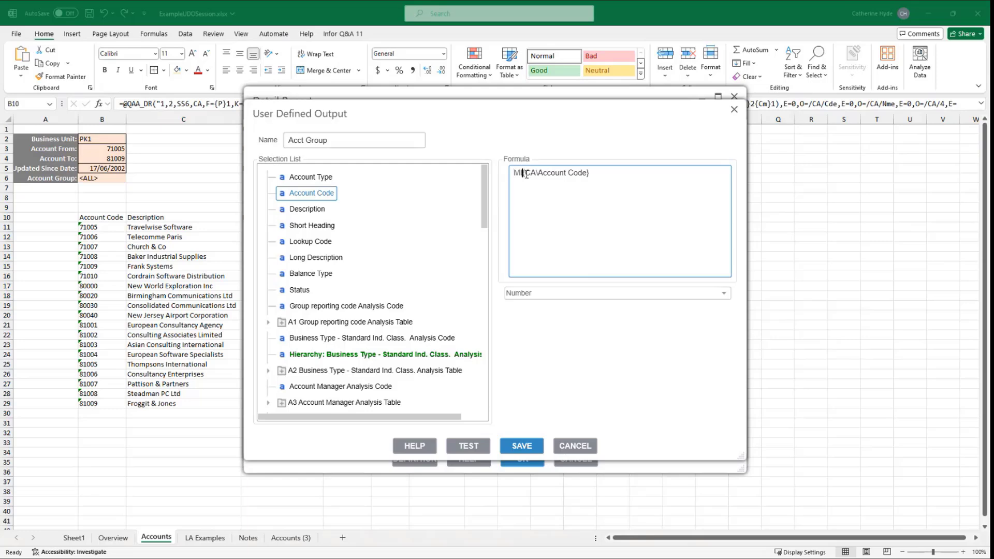
text(D()
click(603, 173)
text(,2,1))
click(523, 447)
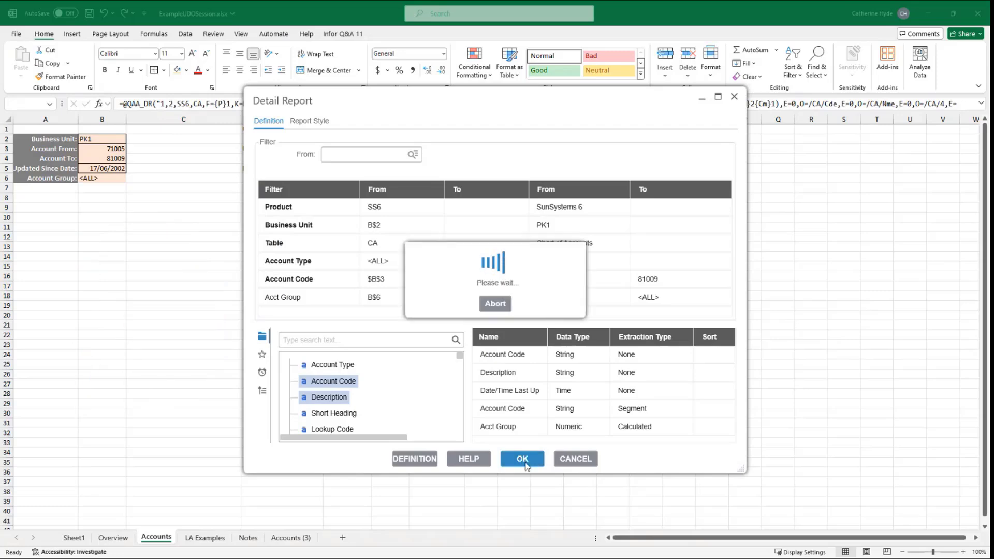
click(525, 463)
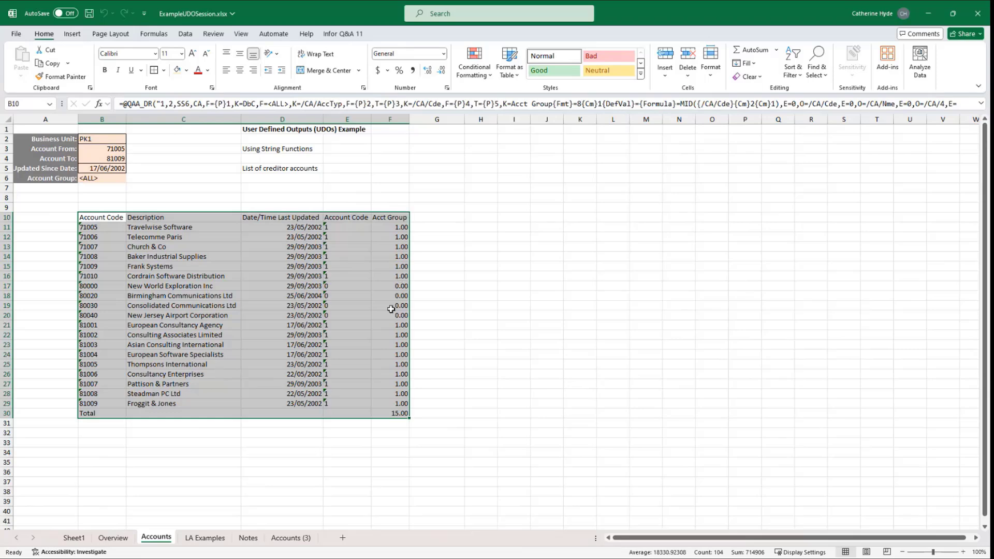
Step: Reopen the report definition, change the Acct Group output's format to Text and save it
click(92, 218)
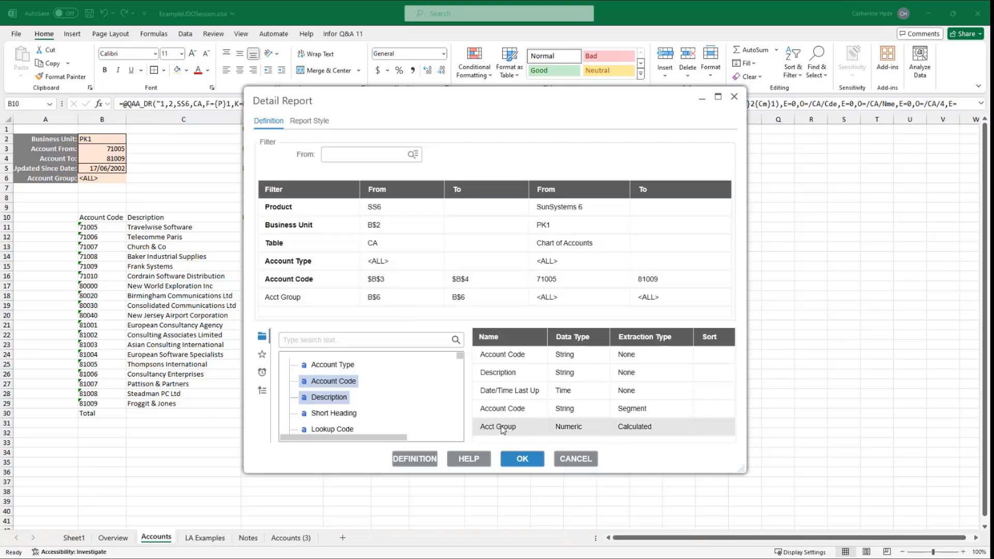
double_click(499, 428)
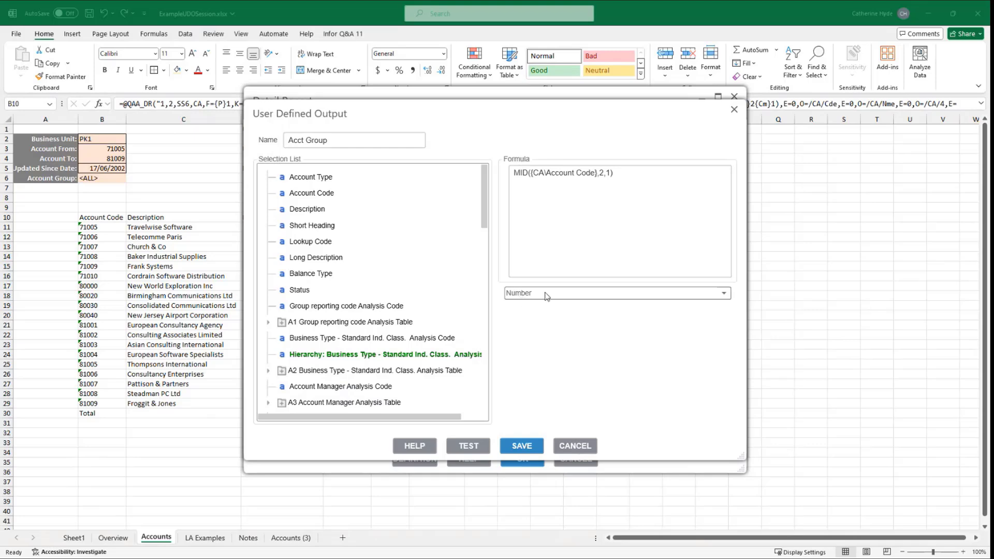
click(717, 294)
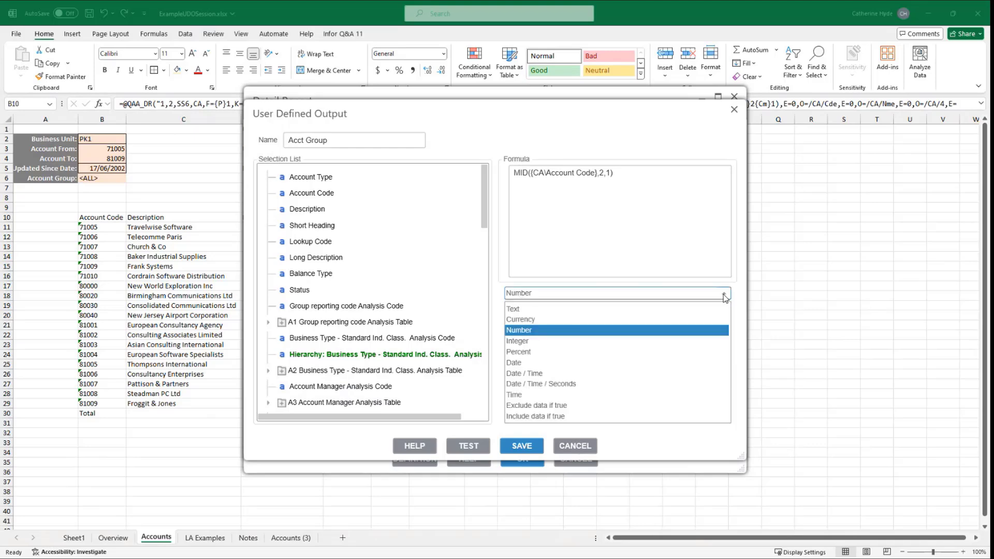
click(517, 310)
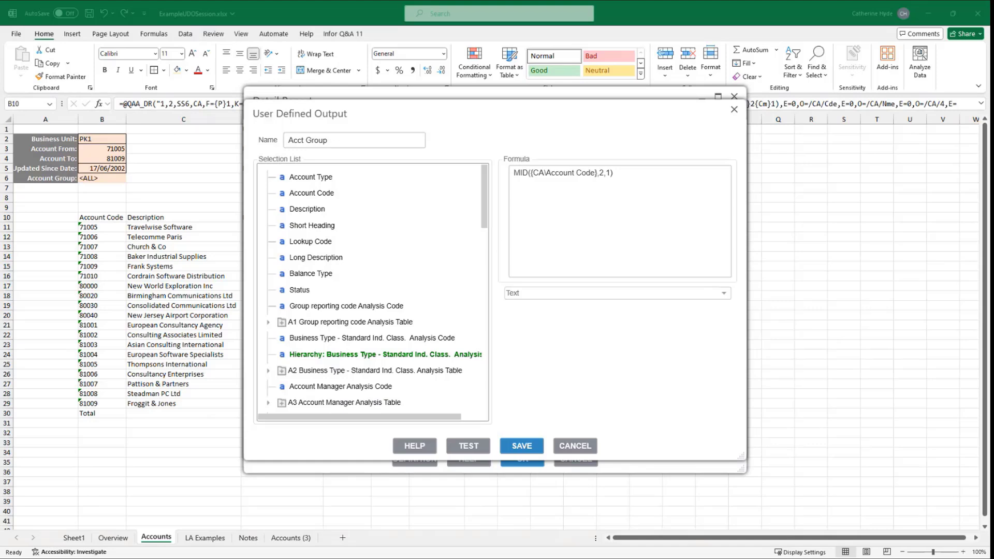
click(522, 446)
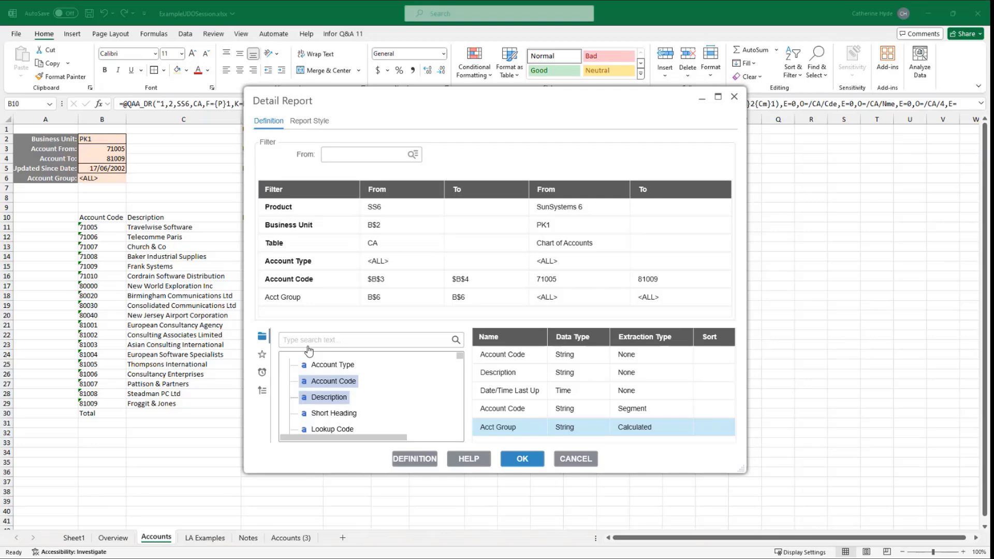
Step: Start another user defined output in the report and name it Acct Group Desc
right_click(523, 410)
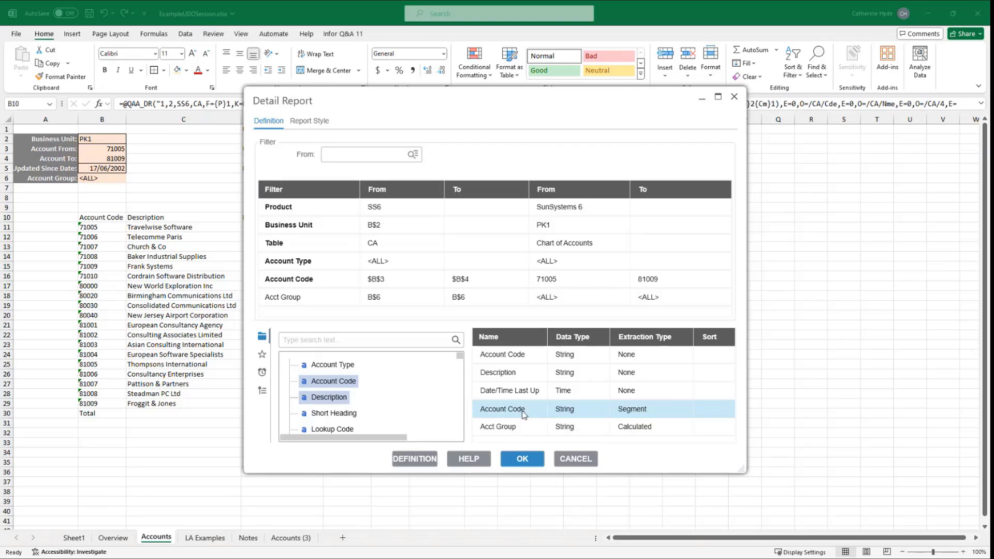
click(554, 487)
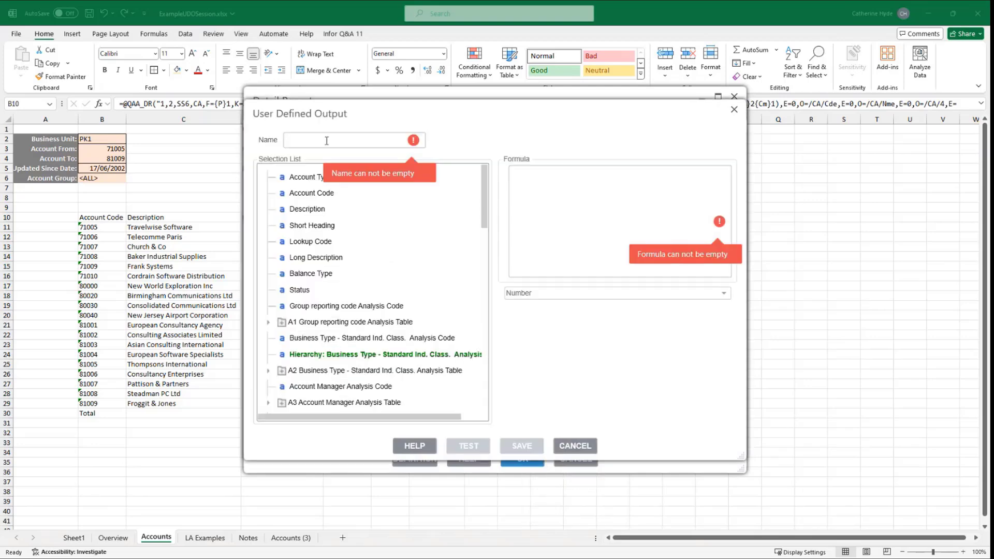
click(316, 139)
text(Ac)
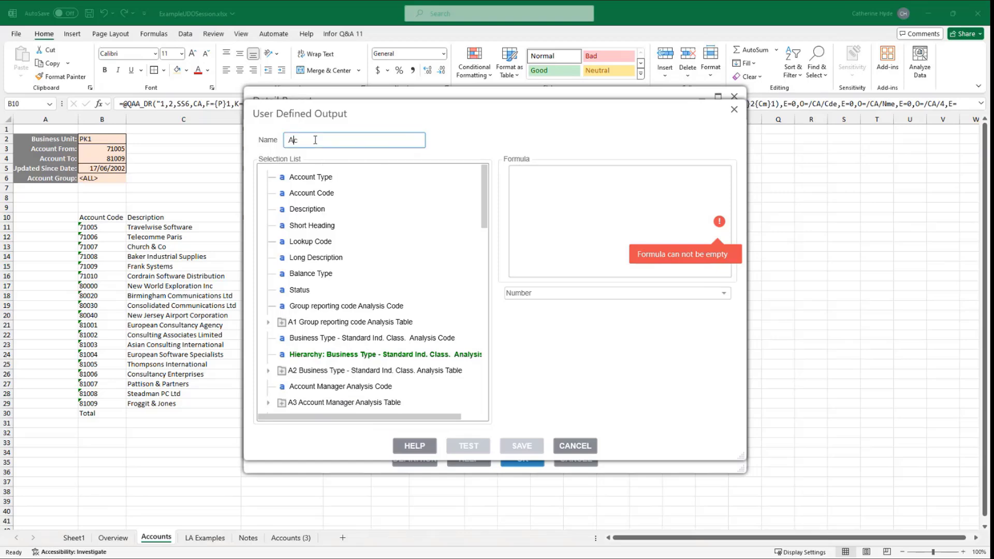
text(ct Group Desc)
Step: Switch to the Infor Query & Analysis online help in the browser and consult the If statements topic for user-defined outputs
click(519, 176)
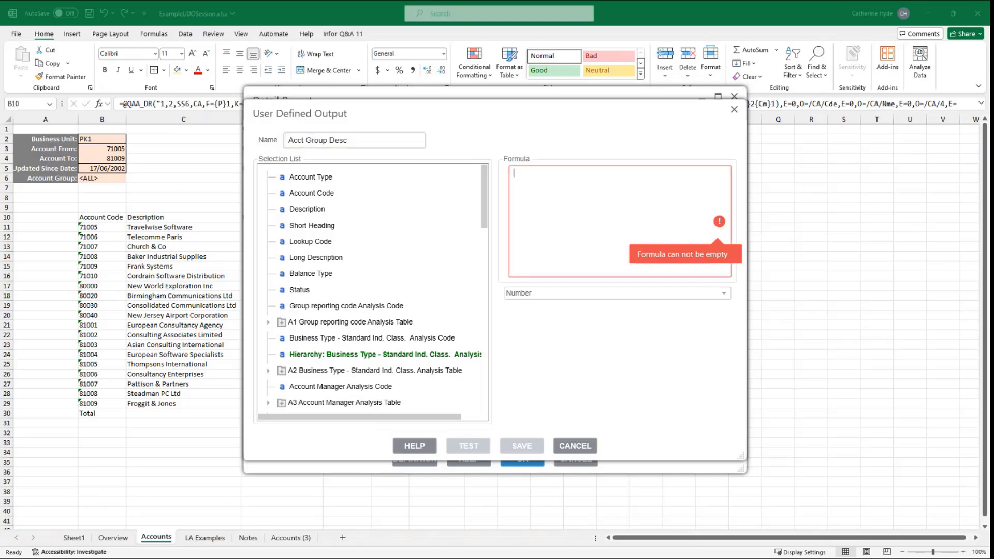
click(572, 180)
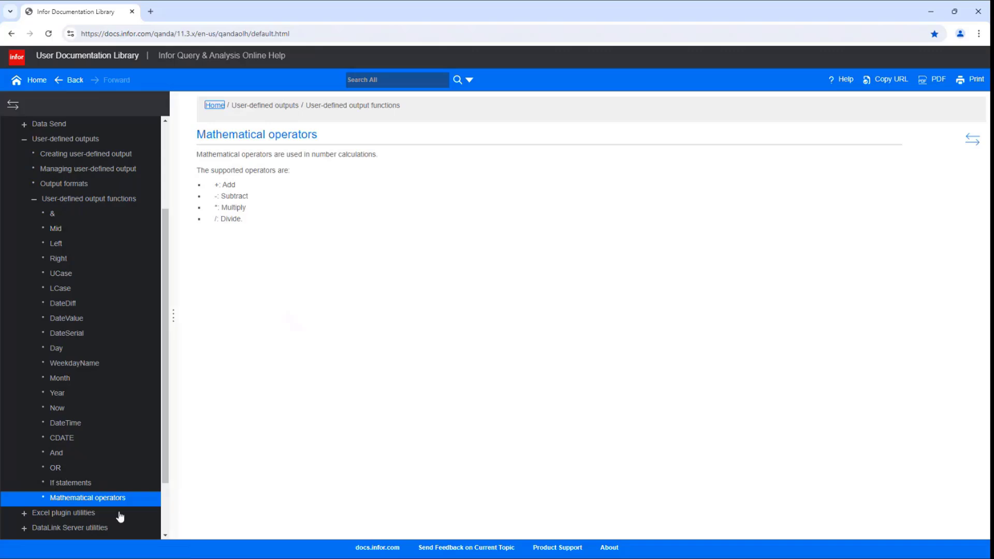
click(68, 484)
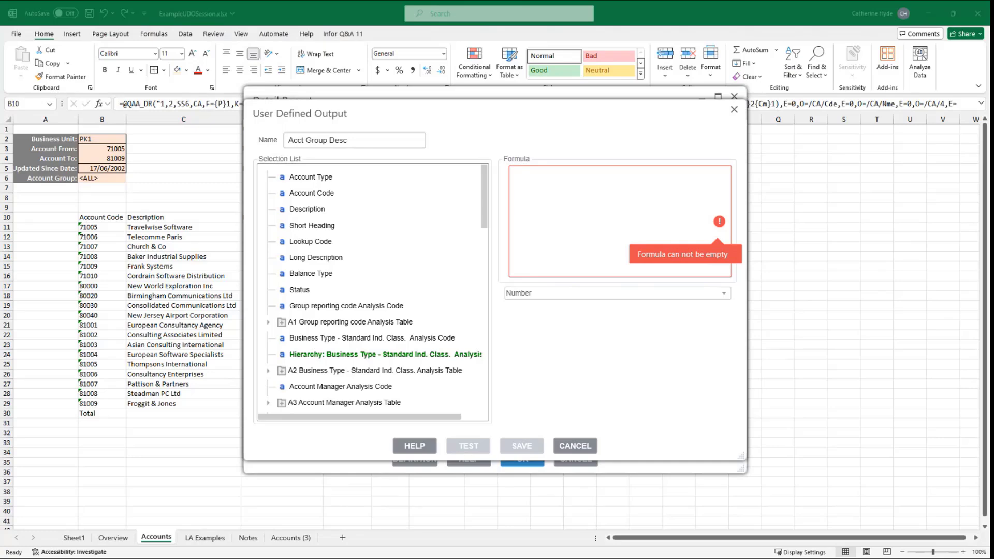
Step: Enter the formula If MID({CA\Account Code},2,1) = "0" Then Result = "Corporate Acct" Else Result = "Local Account" End If, with Text format
click(525, 181)
text(If MID({CA\Account Code},2,1) = "0" Then Result = "Corporate Acct" Else Result = "Local Account" End If)
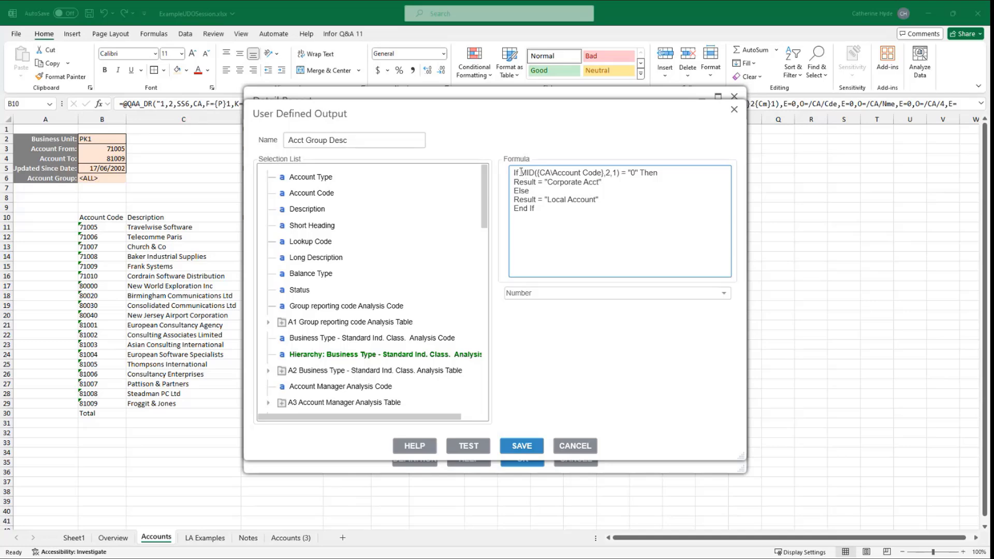
drag(521, 173, 622, 175)
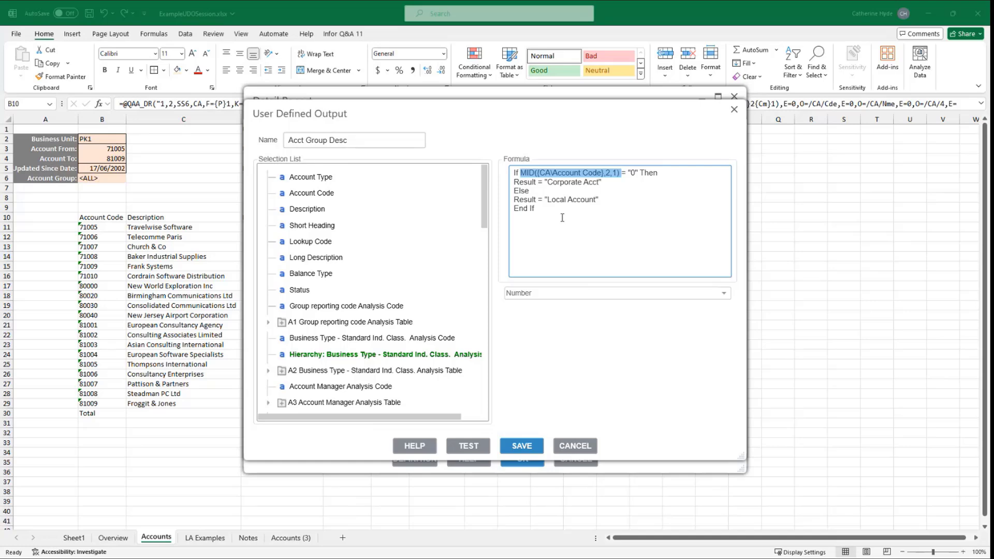
click(725, 294)
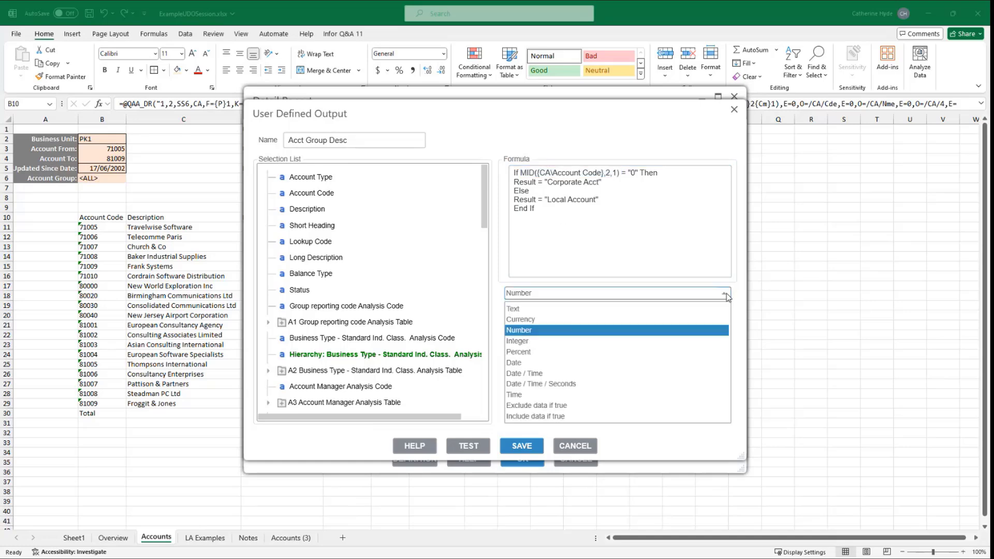
click(512, 309)
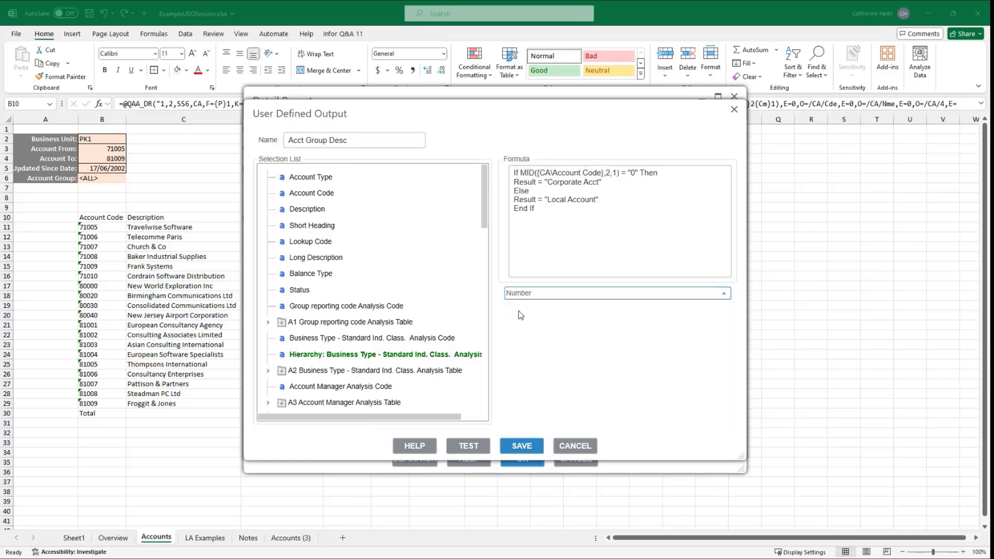
Step: Save the Acct Group Desc output and add the Acct Group output as another filter of the detail report
click(533, 447)
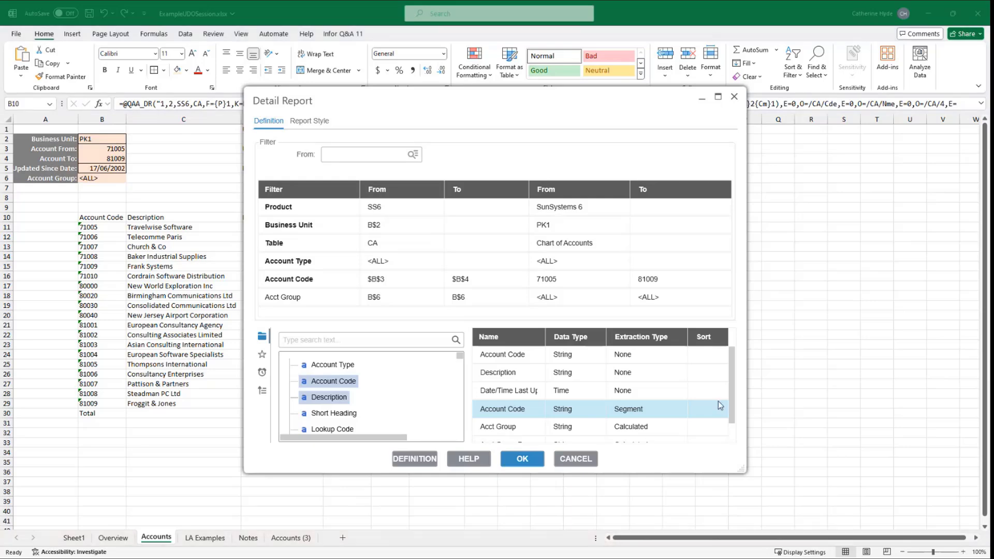
scroll(735, 404, down, 1)
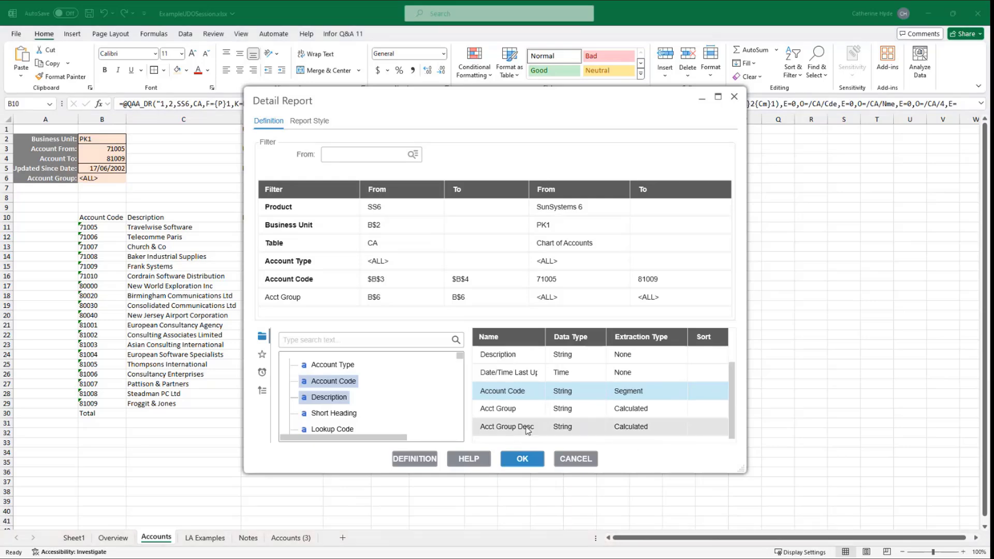
click(500, 413)
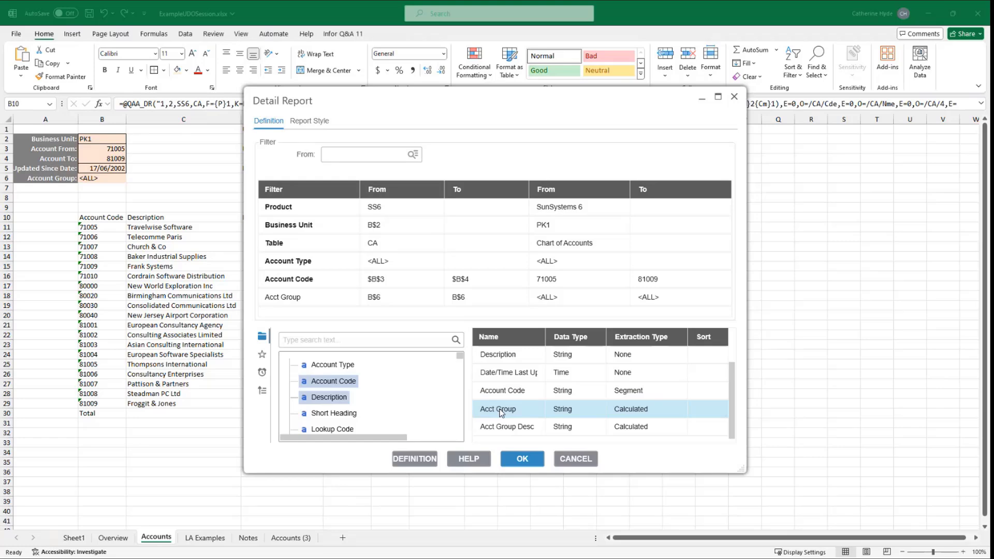
right_click(501, 412)
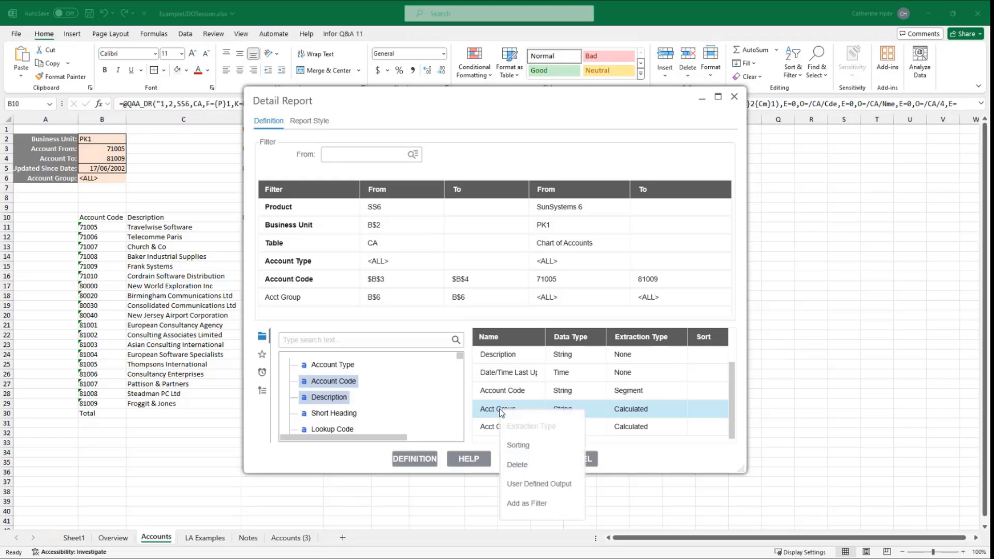
click(520, 504)
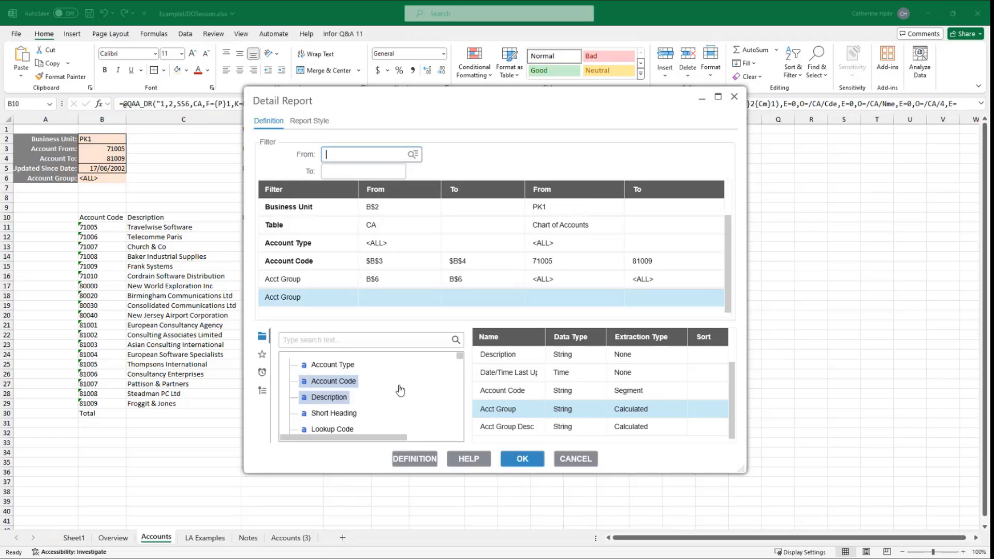
Step: Reference cell B6 with account group 1 as both From and To of the new Acct Group filter, and run the report
click(338, 156)
click(110, 179)
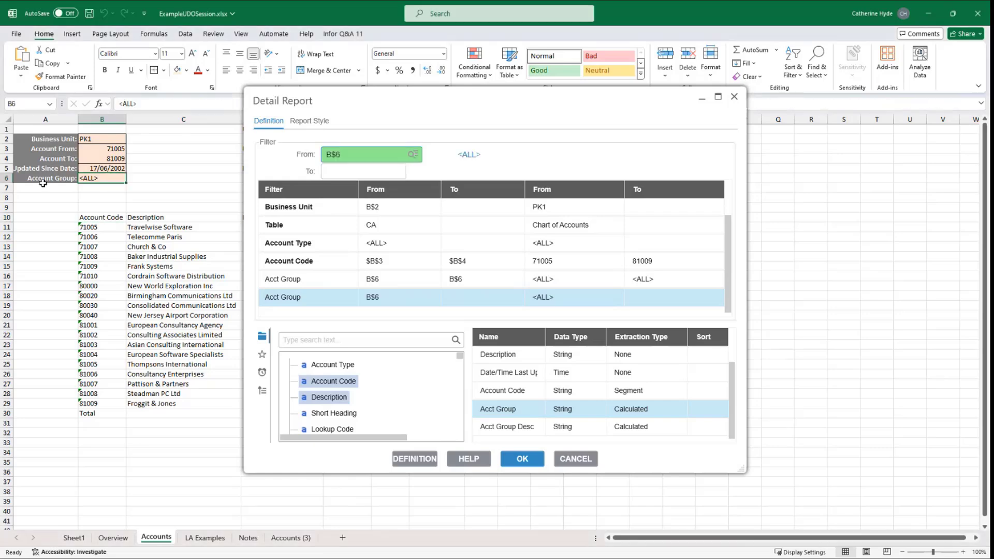
click(342, 170)
text(1)
key(Return)
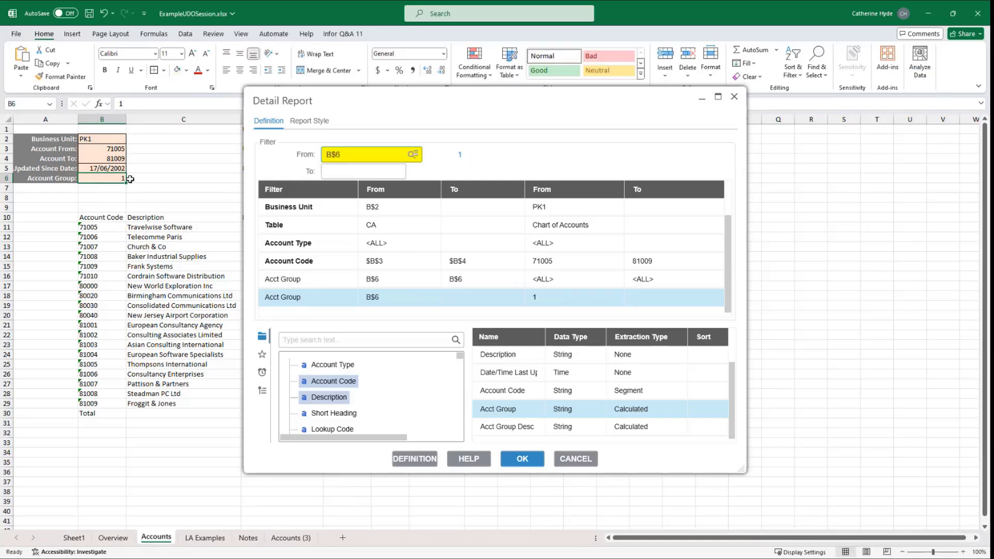
click(353, 171)
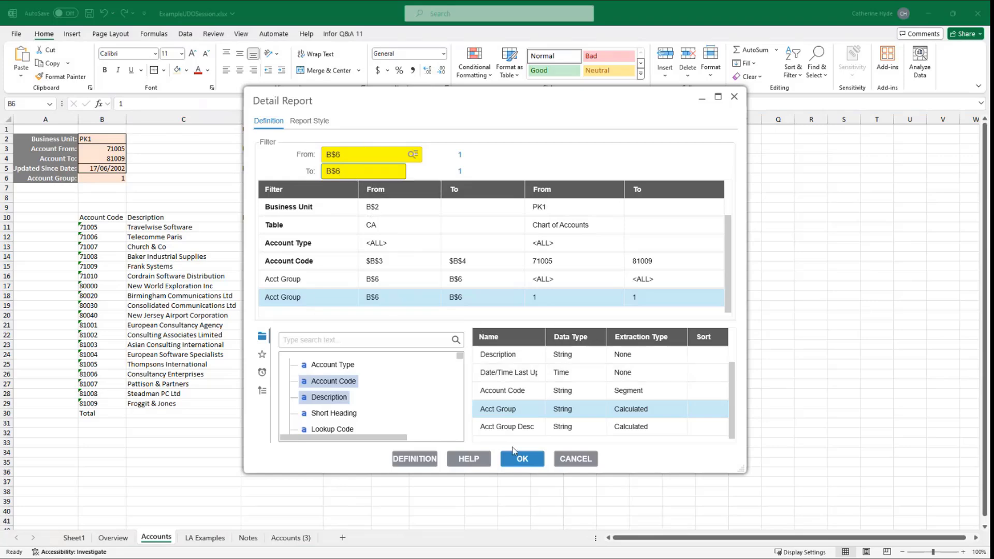
click(522, 460)
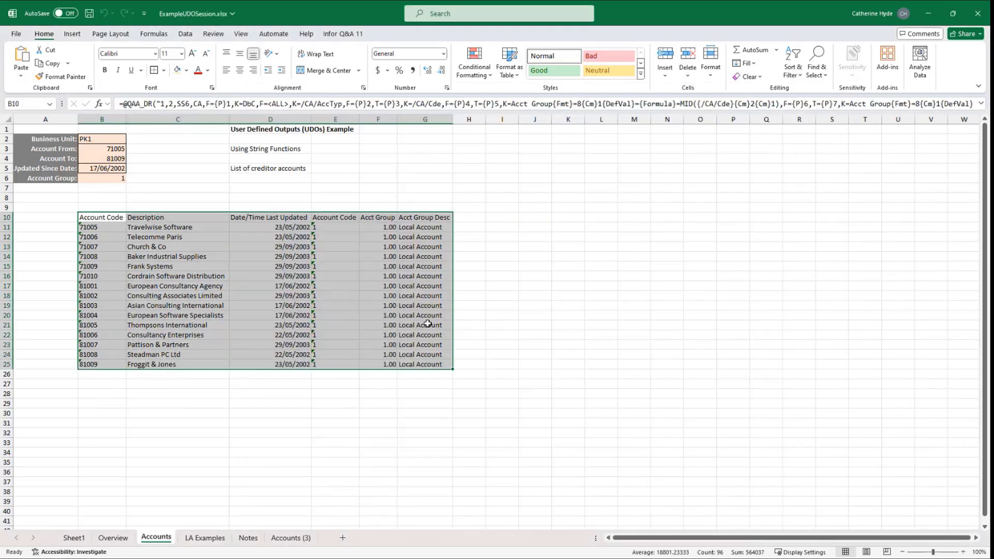
Step: Set the Account Group value in cell B6 to <ALL> and recalculate the detail report
click(111, 176)
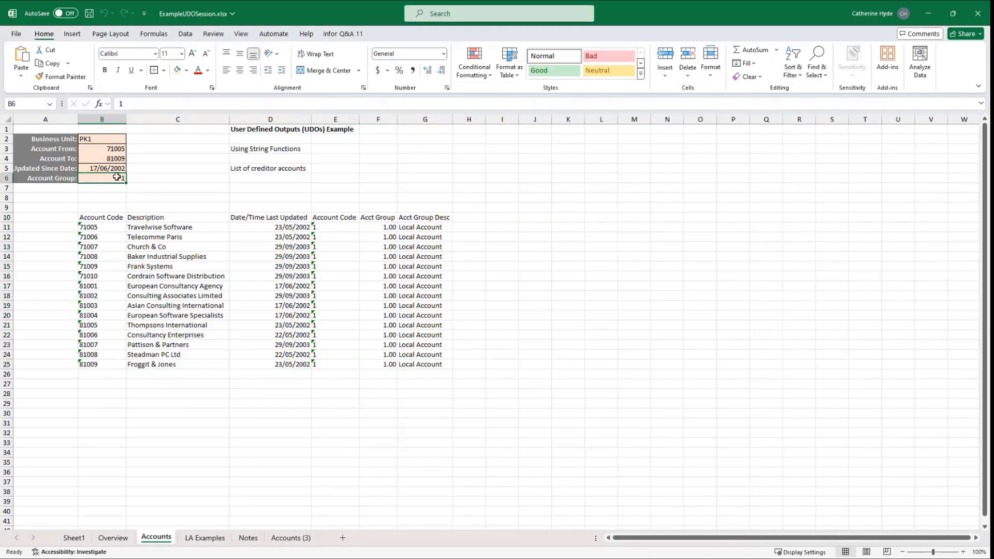
double_click(117, 177)
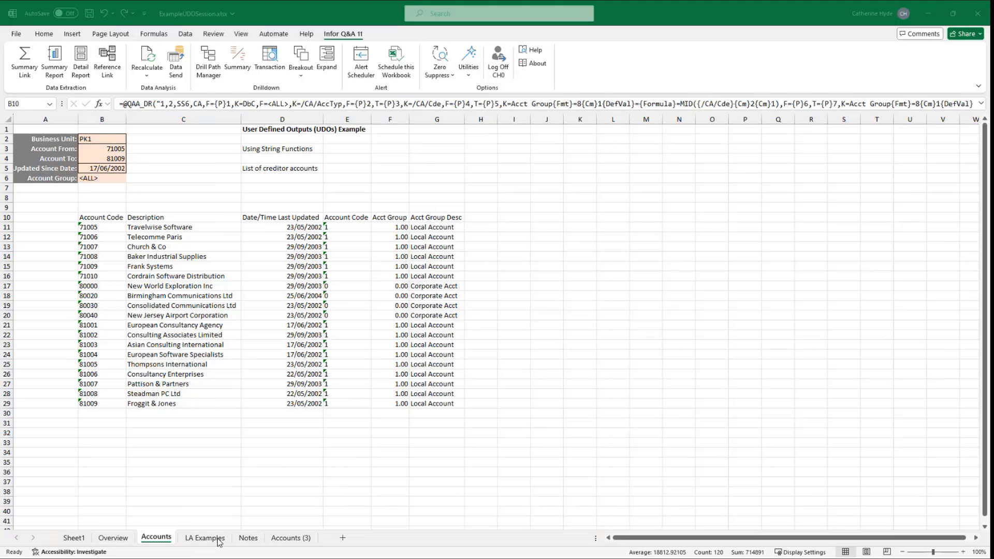
key(ctrl+a)
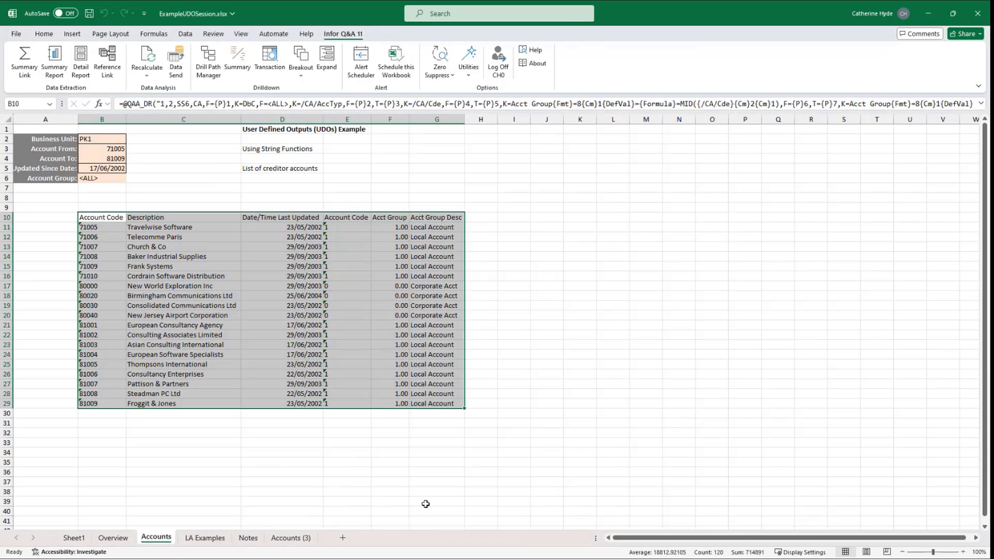
Step: Switch to the LA Examples sheet and review the DaysOverdue and Current columns of the aged creditors report
click(212, 538)
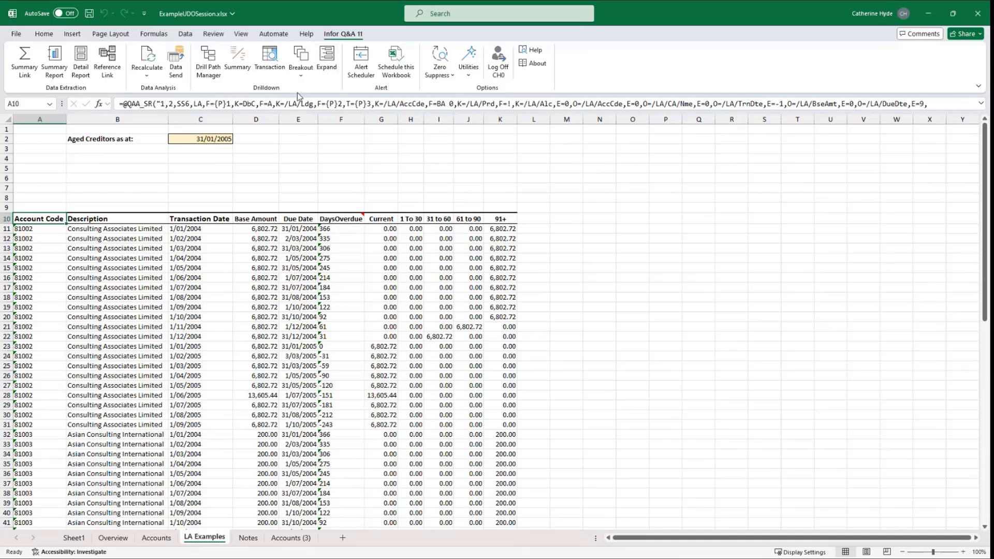
click(353, 117)
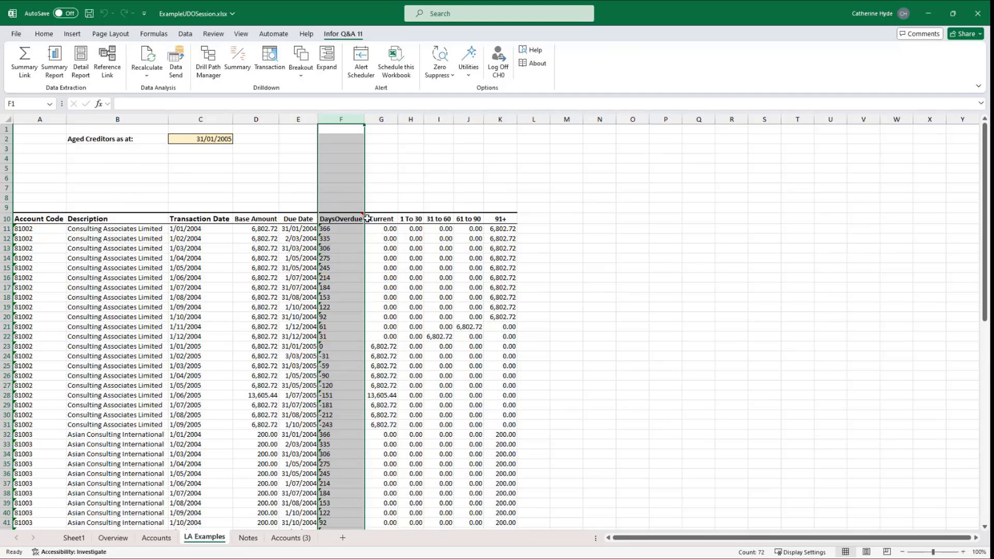
click(387, 118)
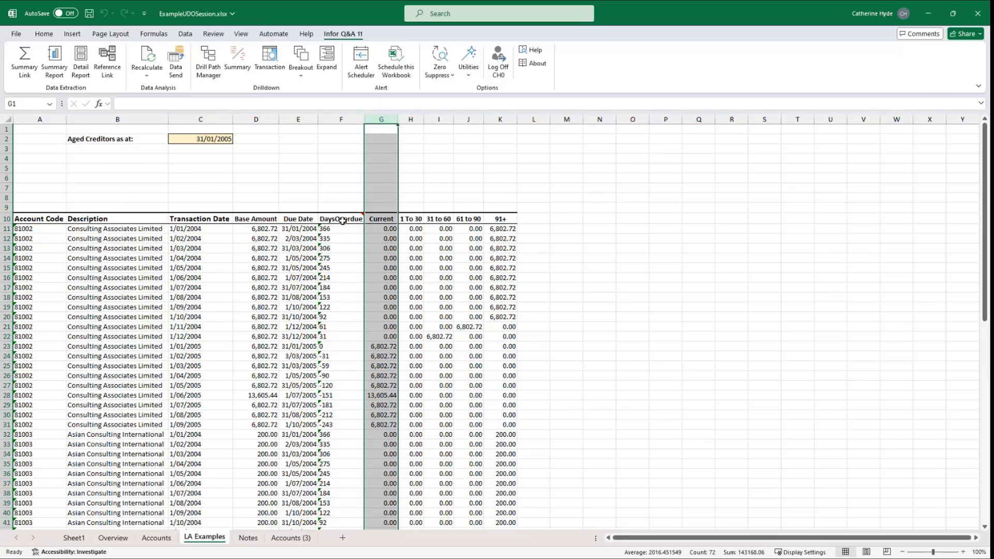
Step: Open the Summary Report definition behind cell A10 and its DaysOverdue user defined output
click(31, 216)
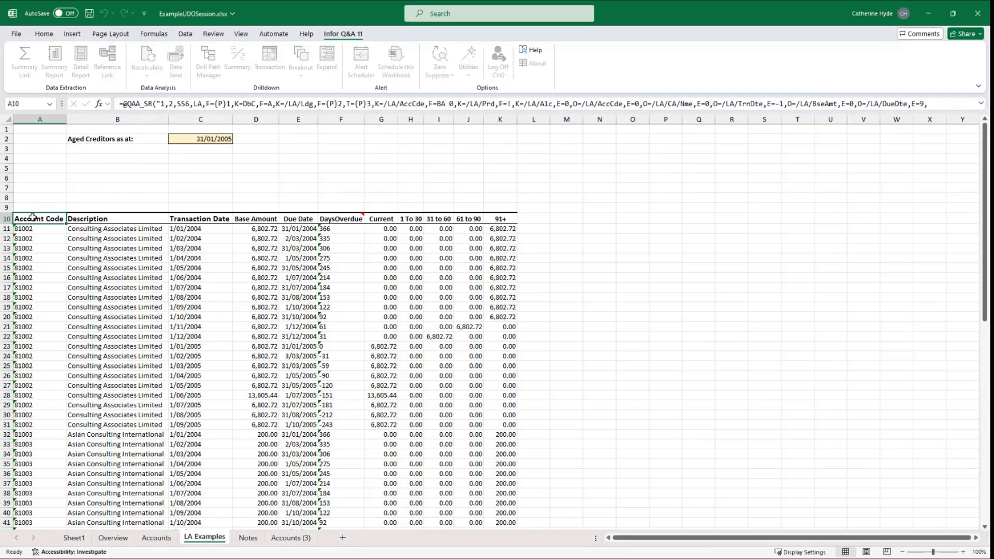
key(ctrl+c)
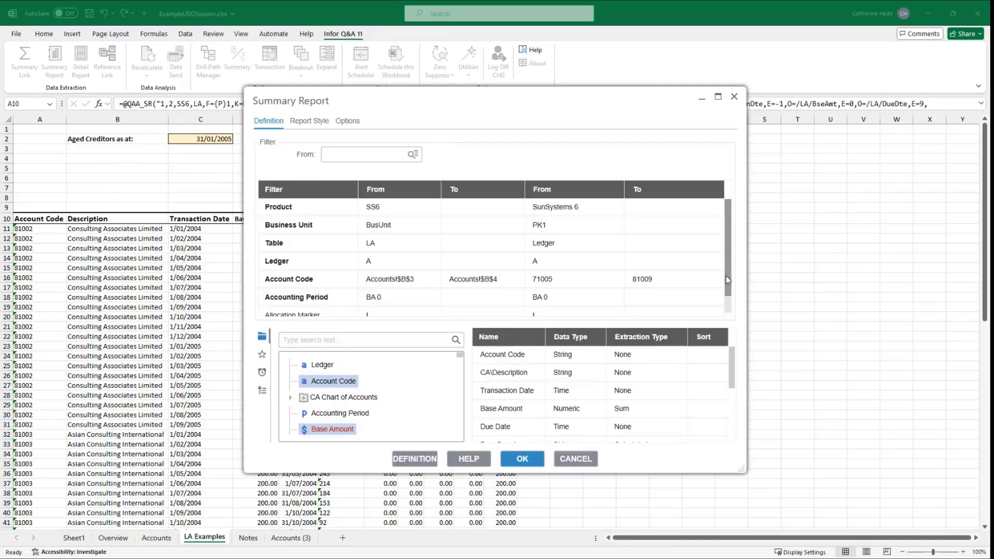
drag(727, 275, 728, 300)
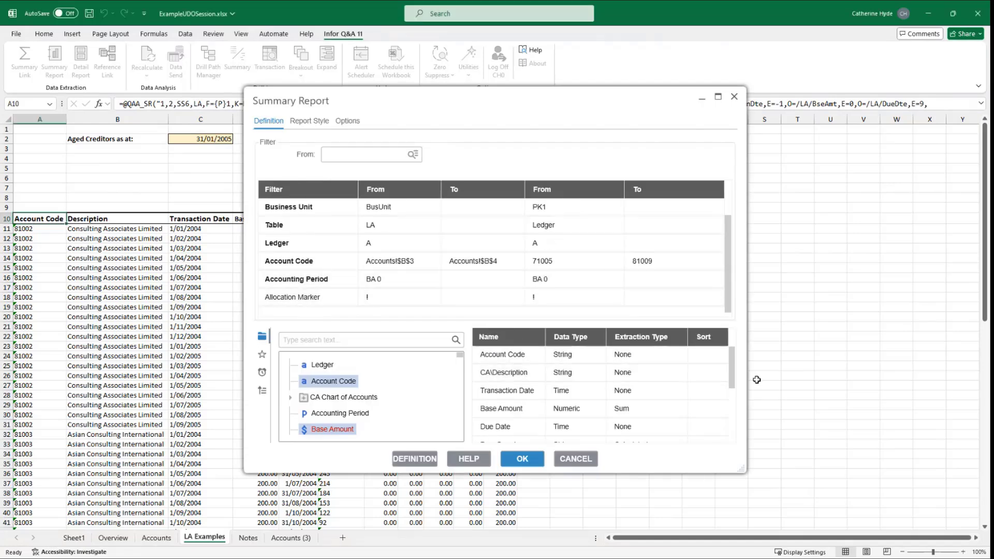
drag(730, 379, 731, 421)
double_click(514, 357)
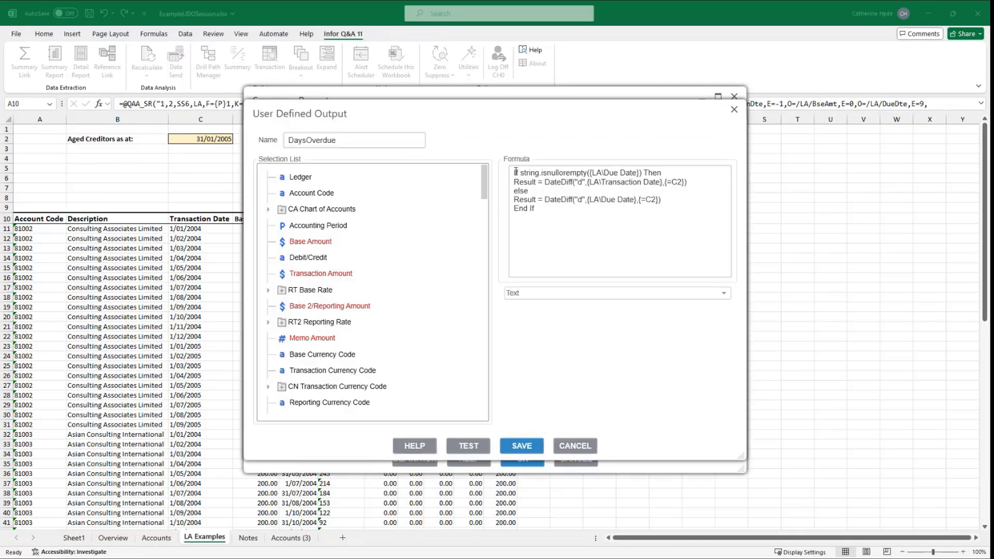
Step: Examine the DaysOverdue formula's string.isnullorempty test and its two DateDiff results, and save the output without edits
click(535, 210)
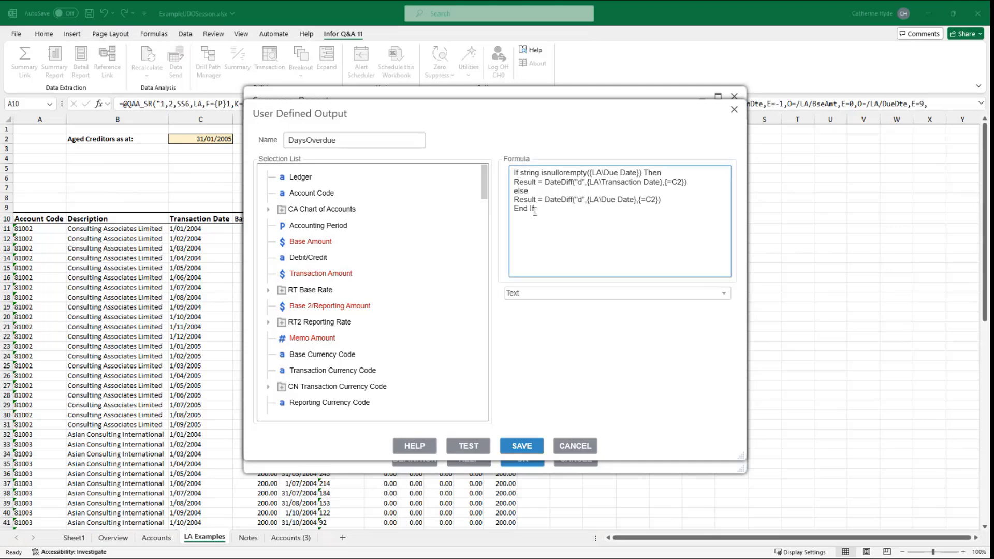
click(522, 173)
drag(523, 171, 640, 174)
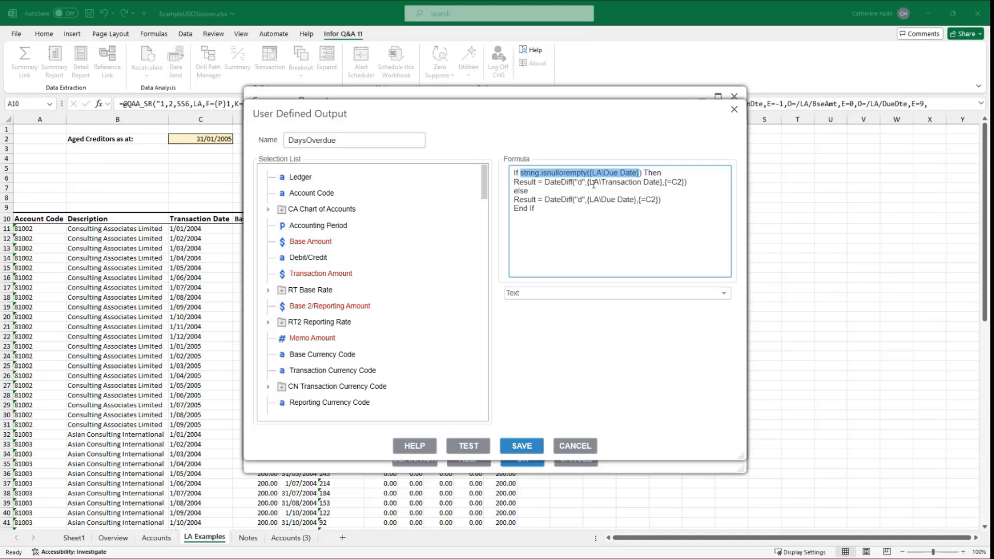
click(545, 184)
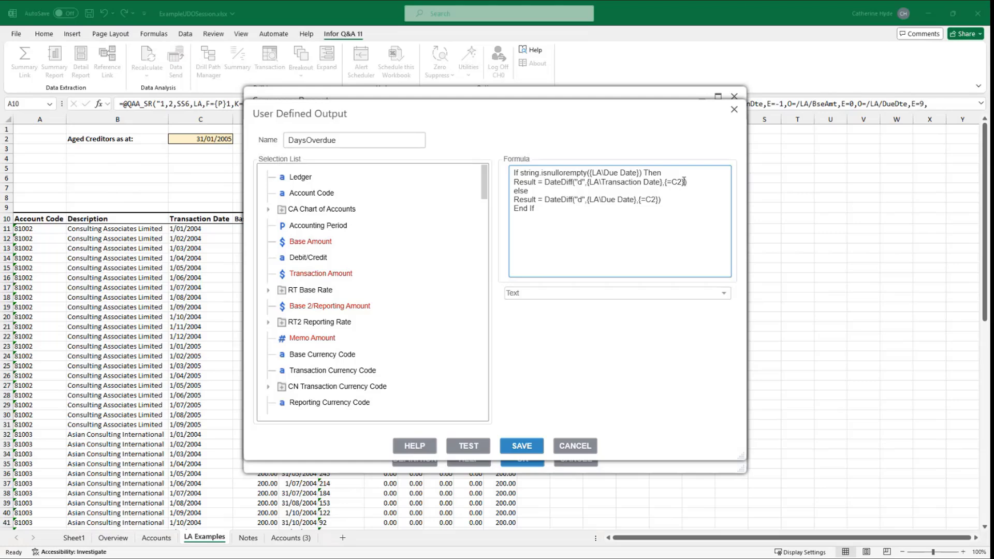
drag(683, 181, 545, 182)
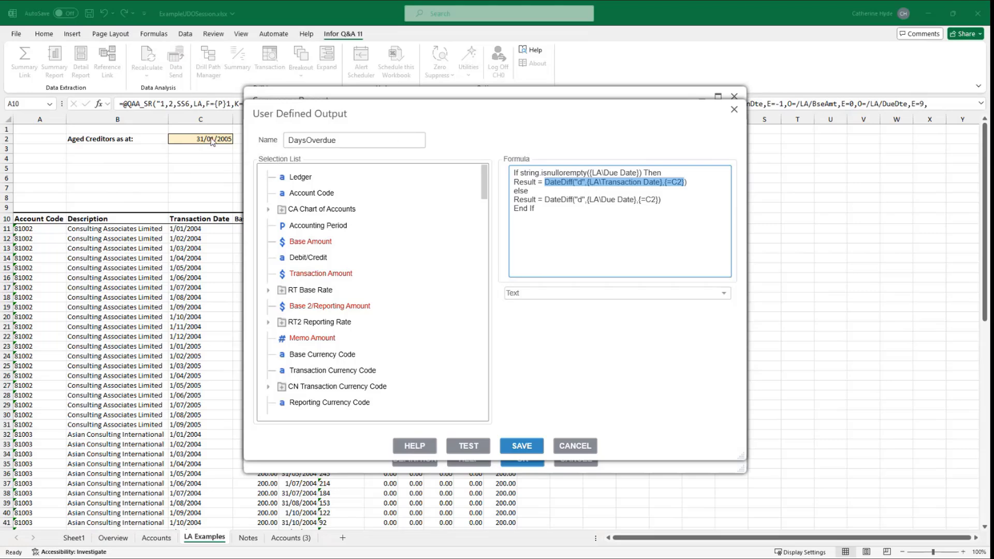
click(545, 199)
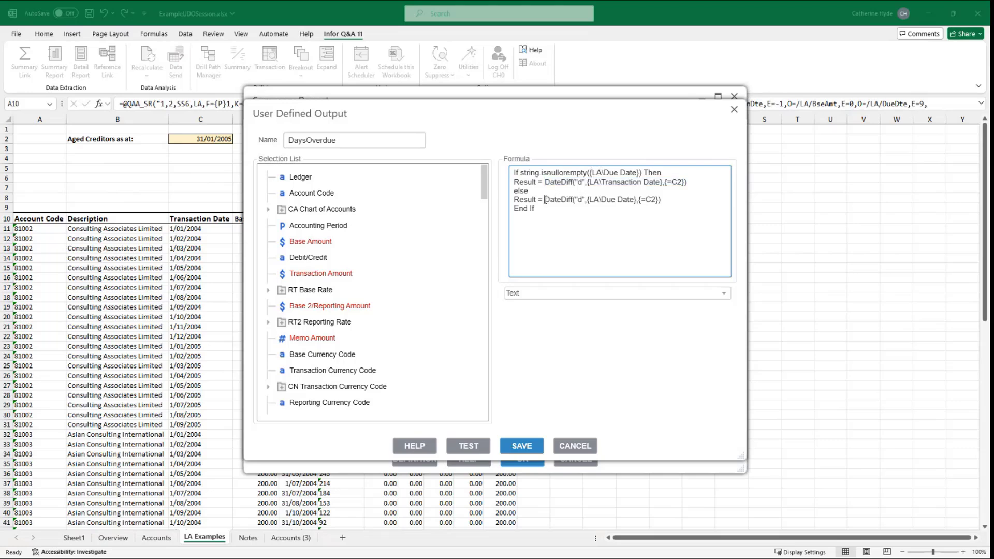
shift+click(656, 200)
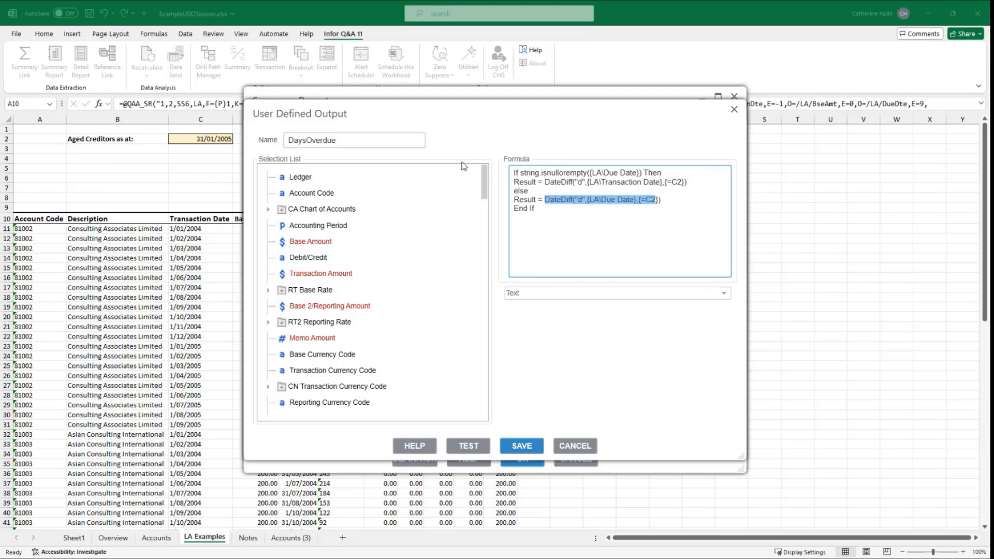
click(557, 212)
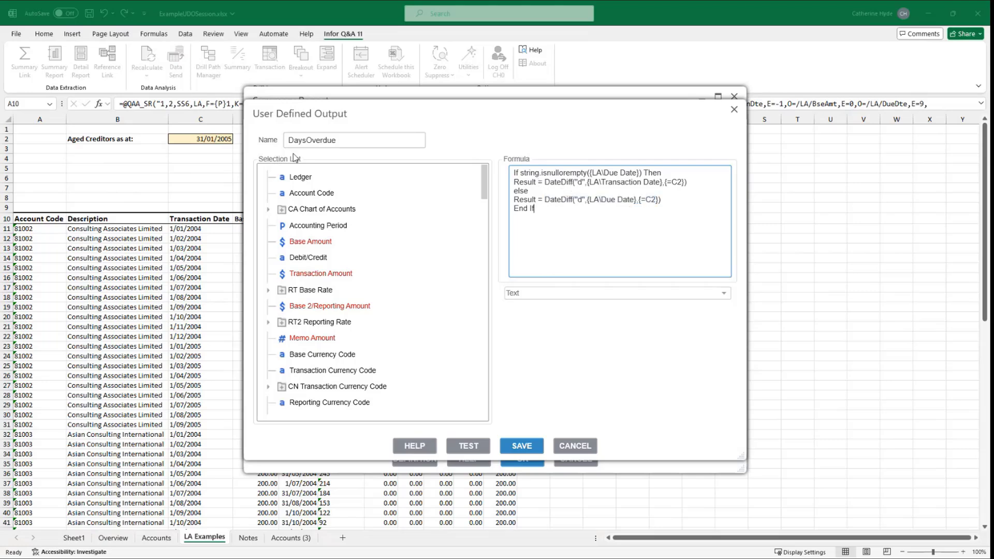
click(337, 140)
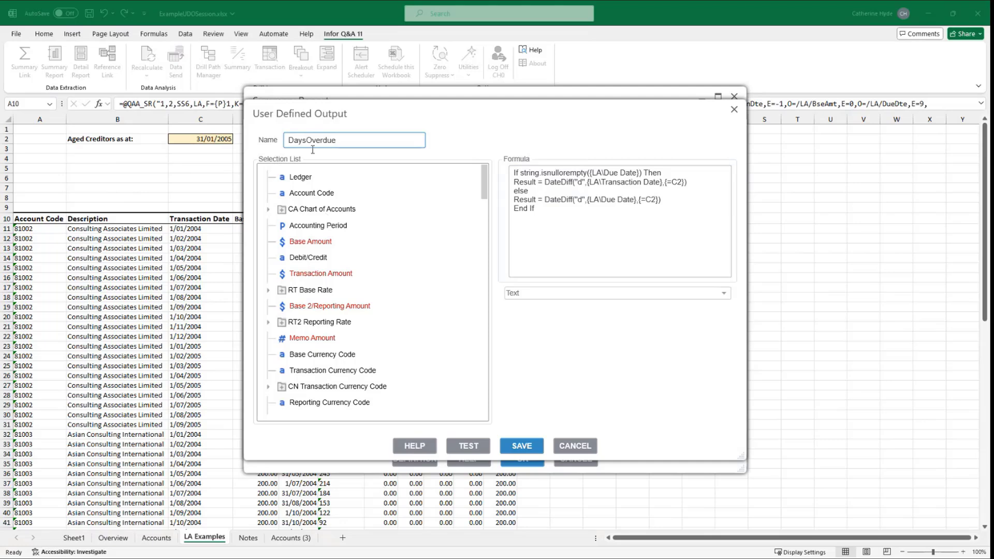
click(523, 449)
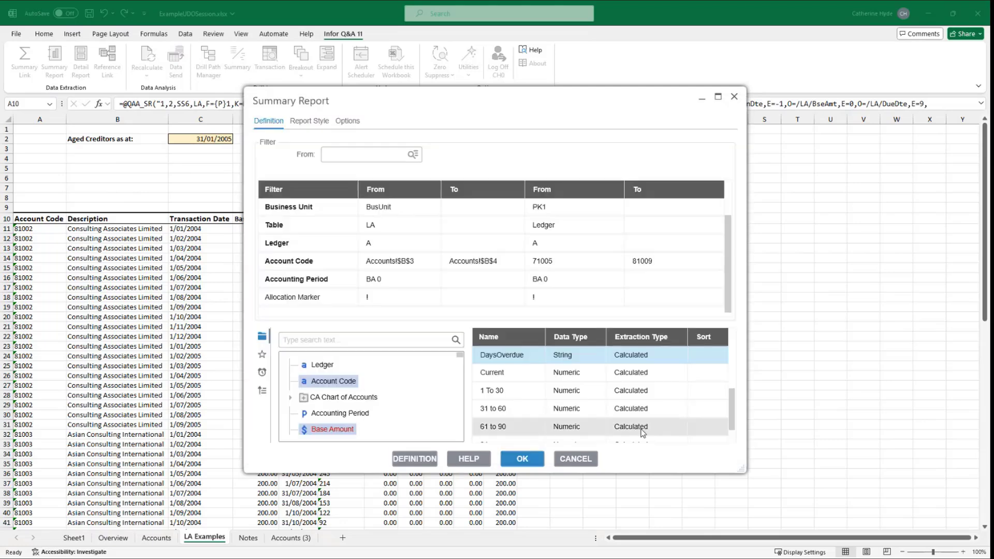
Step: Examine how the 31 to 60 output's formula uses {DaysOverdue}, and save it and the summary report definition without edits
scroll(731, 409, down, 1)
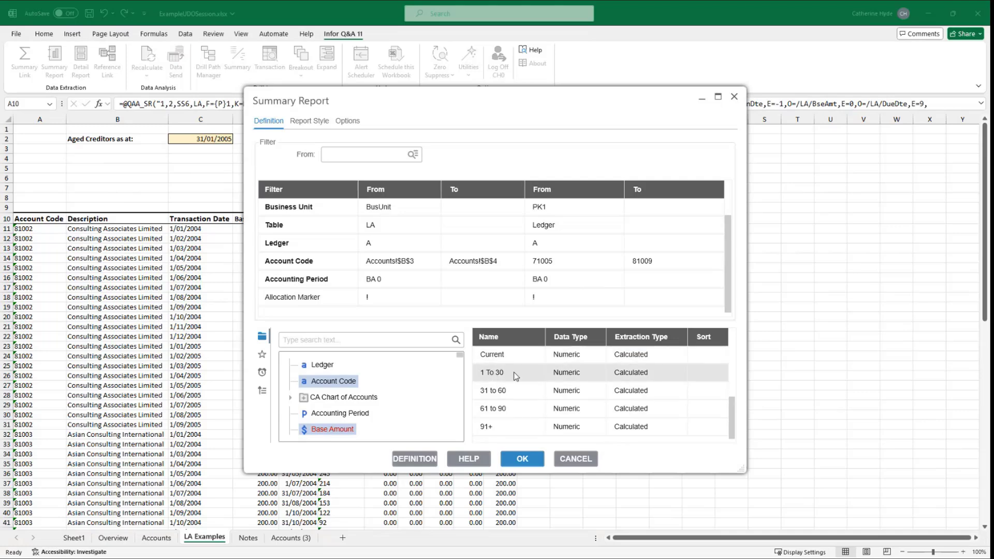
click(493, 392)
click(493, 391)
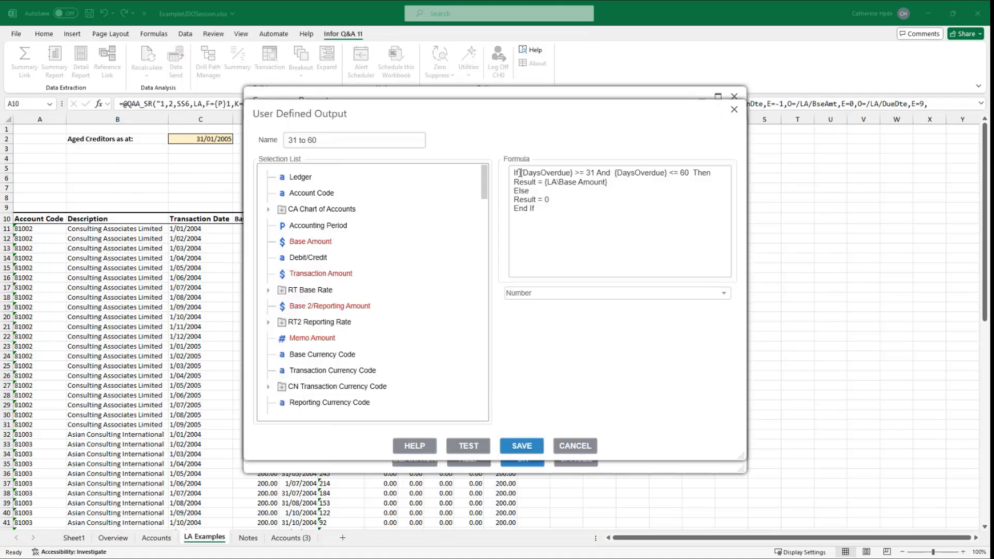
drag(520, 172, 573, 172)
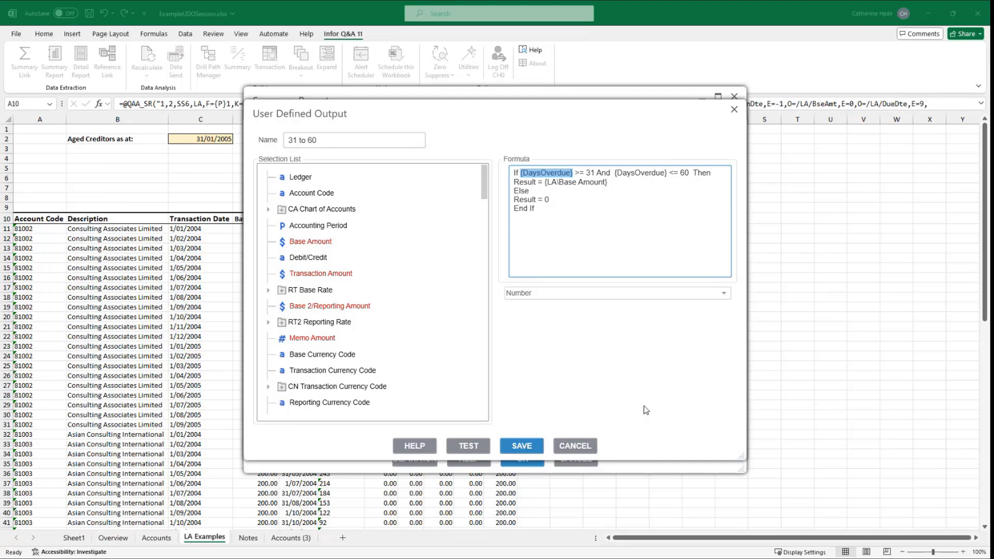
click(535, 448)
click(520, 459)
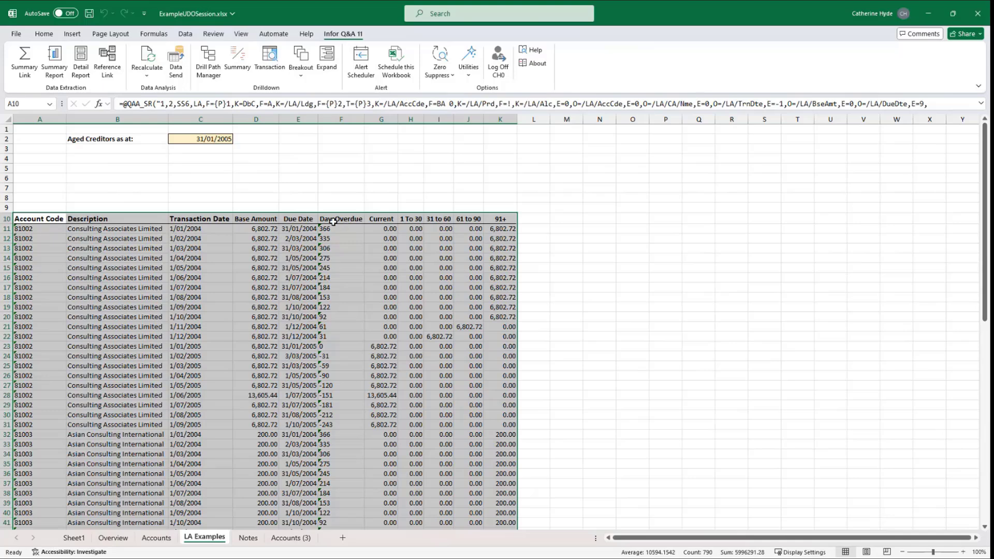
Step: Select columns F to K, from DaysOverdue to 91+, to review the calculated ageing outputs
click(334, 220)
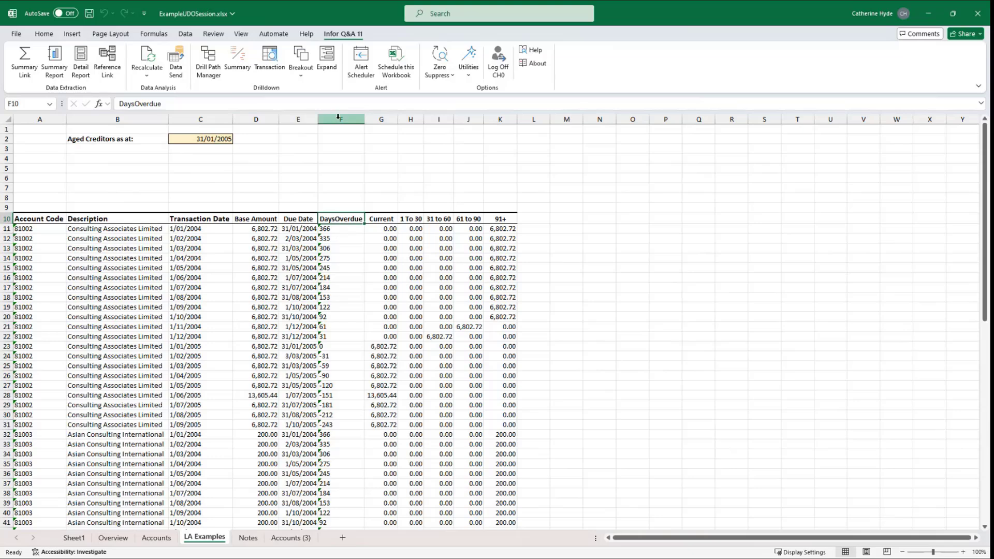
click(340, 119)
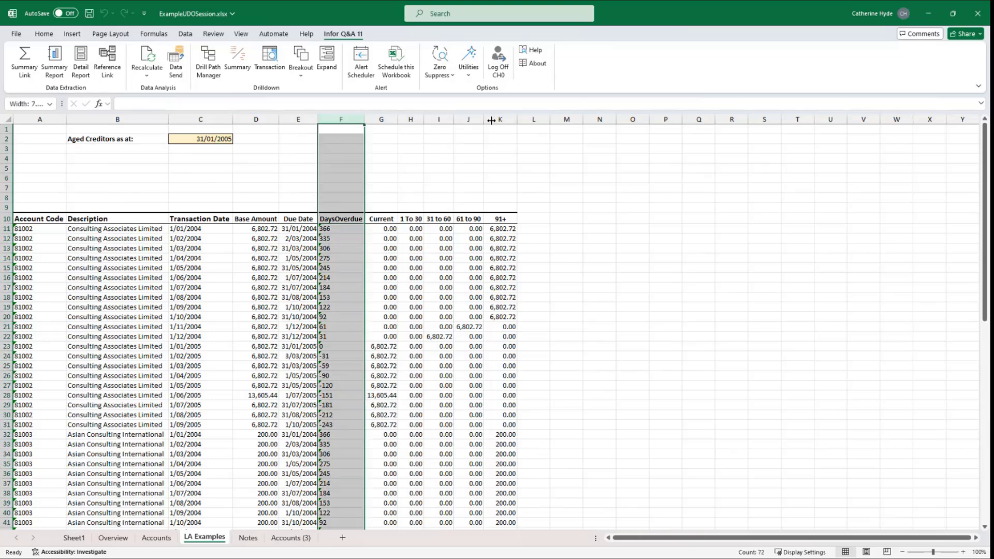
shift+click(499, 119)
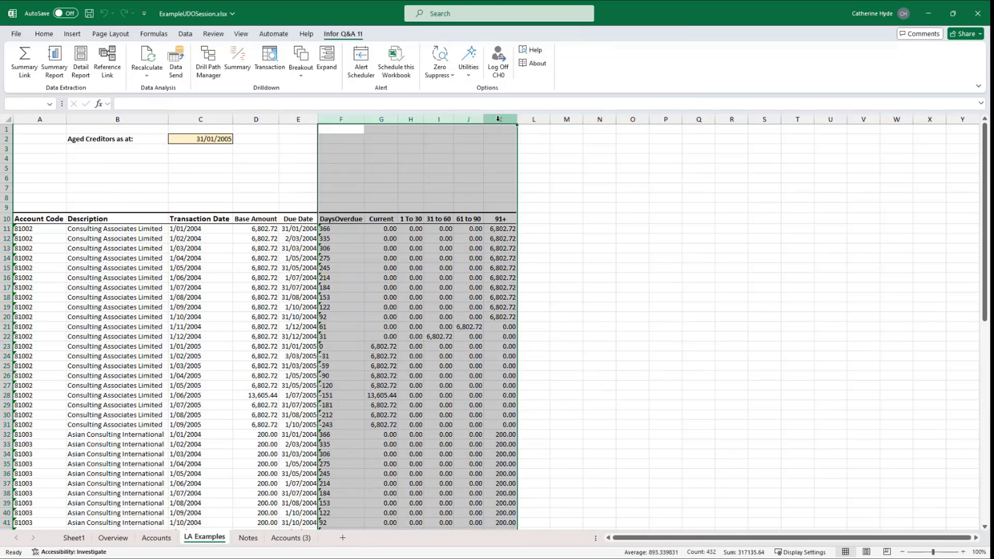